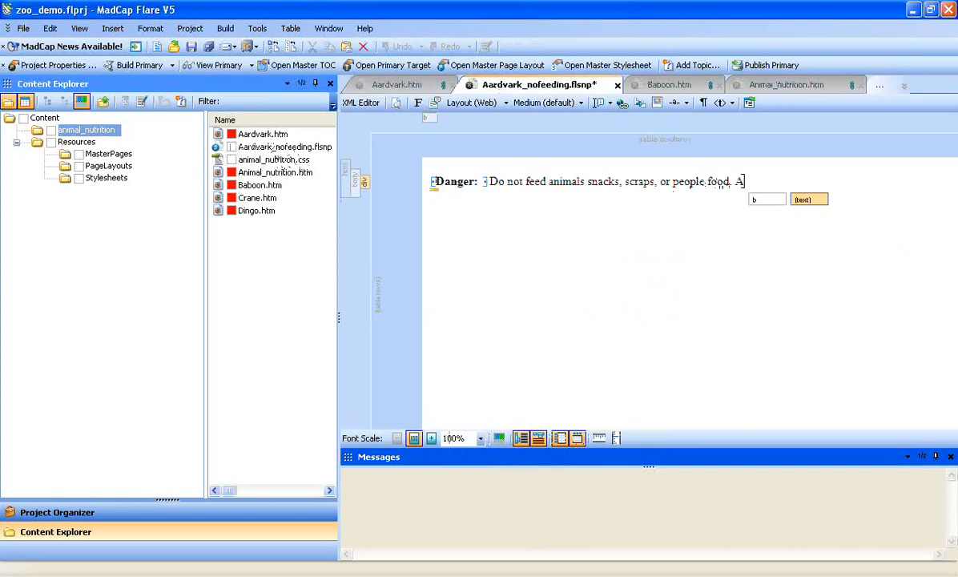
Step: Complete the Danger snippet text with "Also, keep your fingers clear of the enclosure." and save the snippet
type("our")
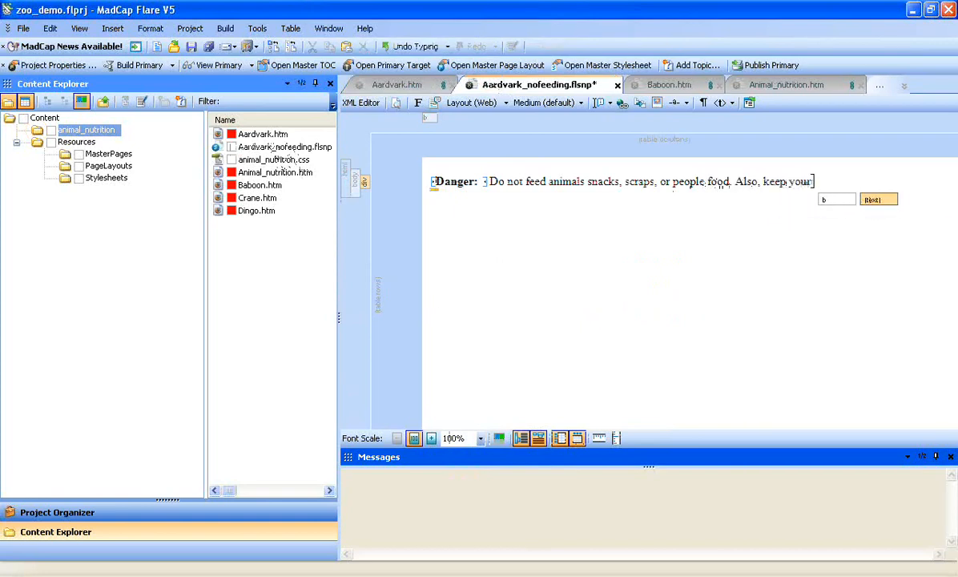
type(" fingers clean of the")
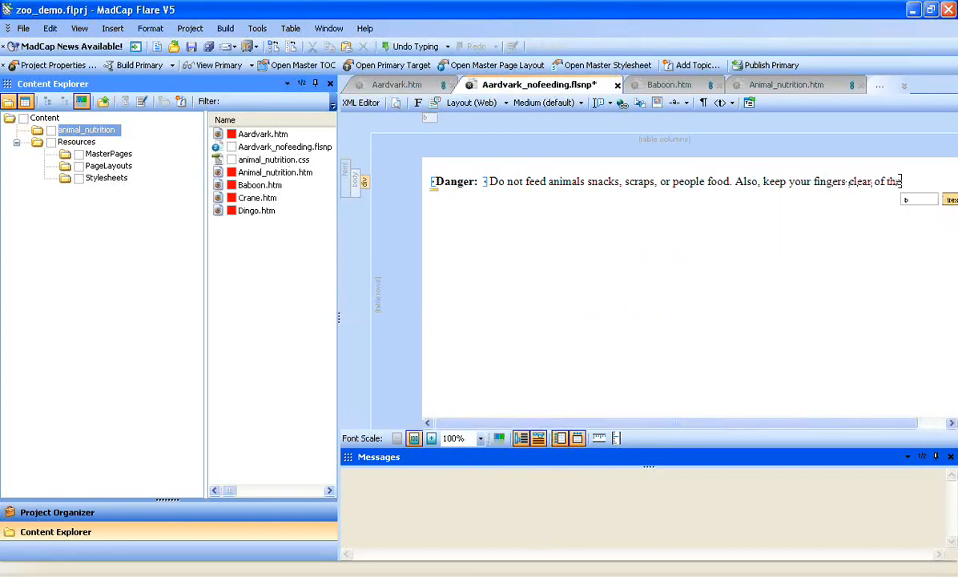
type(" enclosure.")
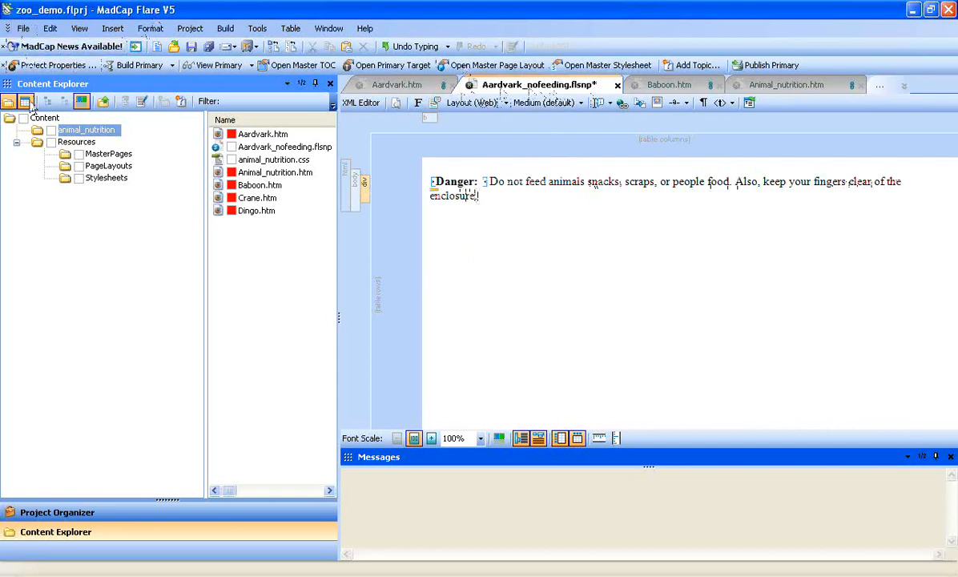
left_click(24, 30)
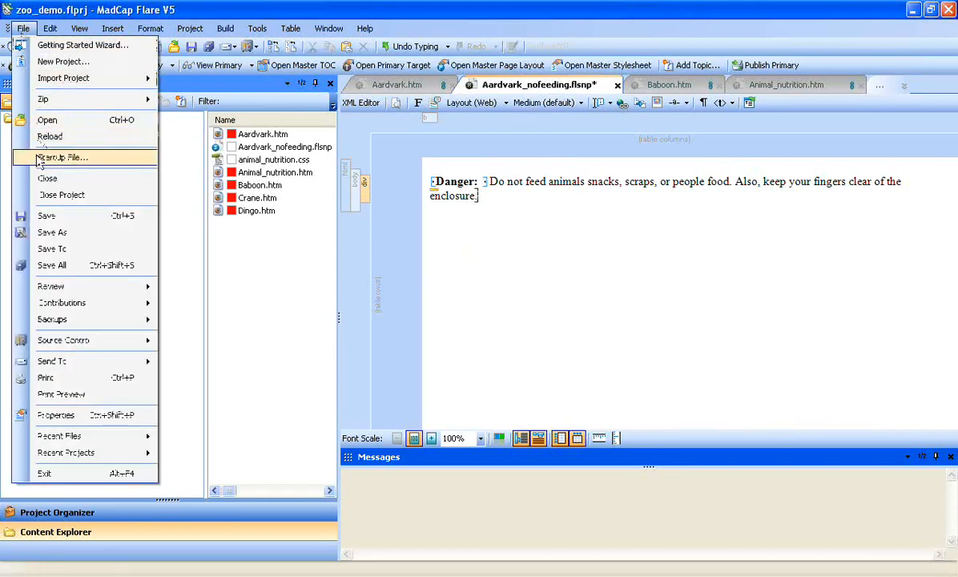
left_click(47, 216)
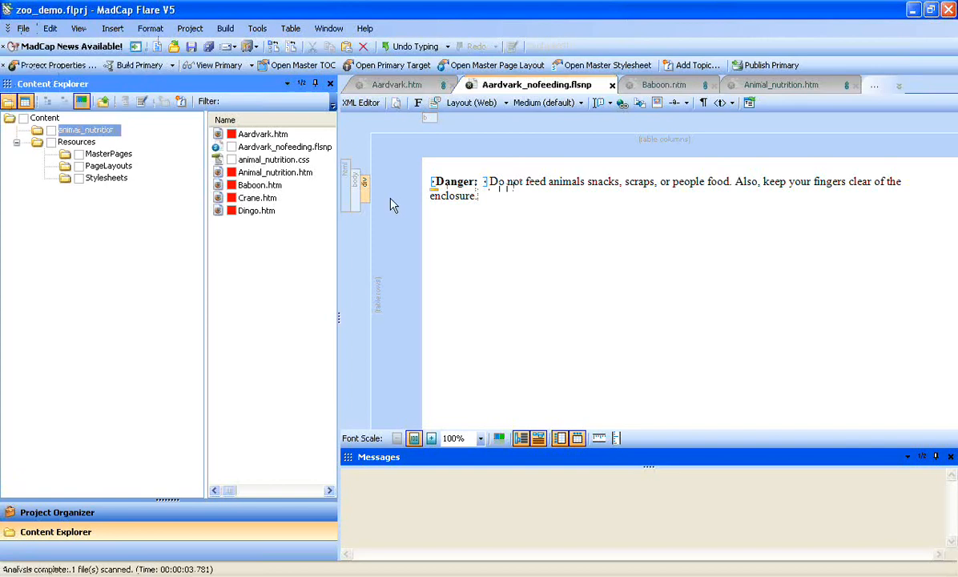
Step: Open the Aardvark.htm and Baboon.htm topics and check the Danger text in each
left_click(260, 135)
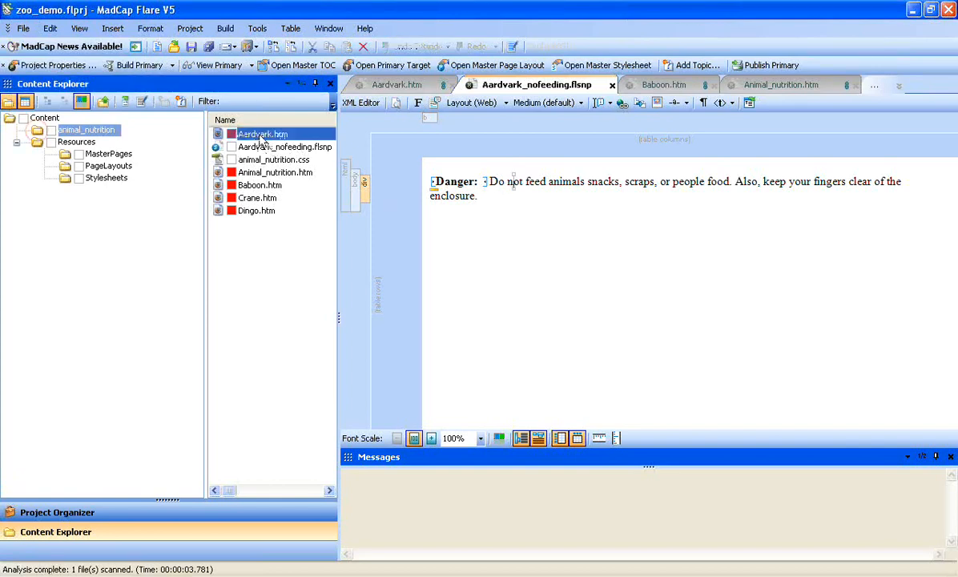
double_click(261, 136)
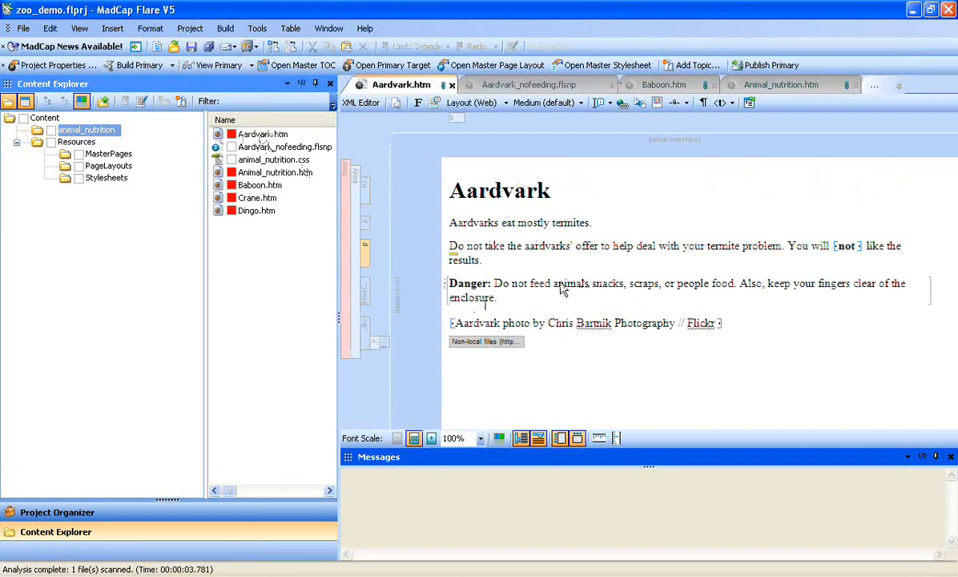
mouse_move(563, 296)
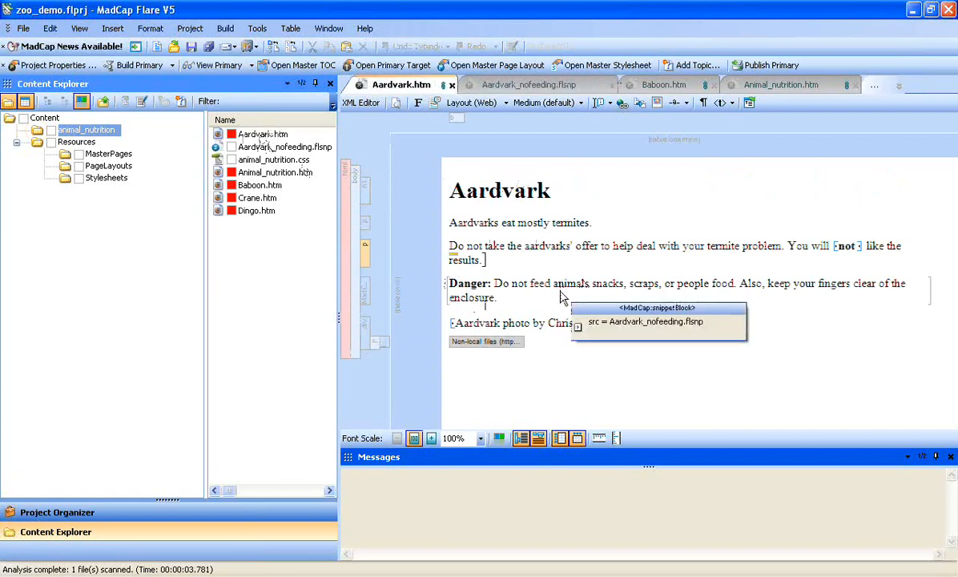
double_click(250, 187)
left_click(635, 310)
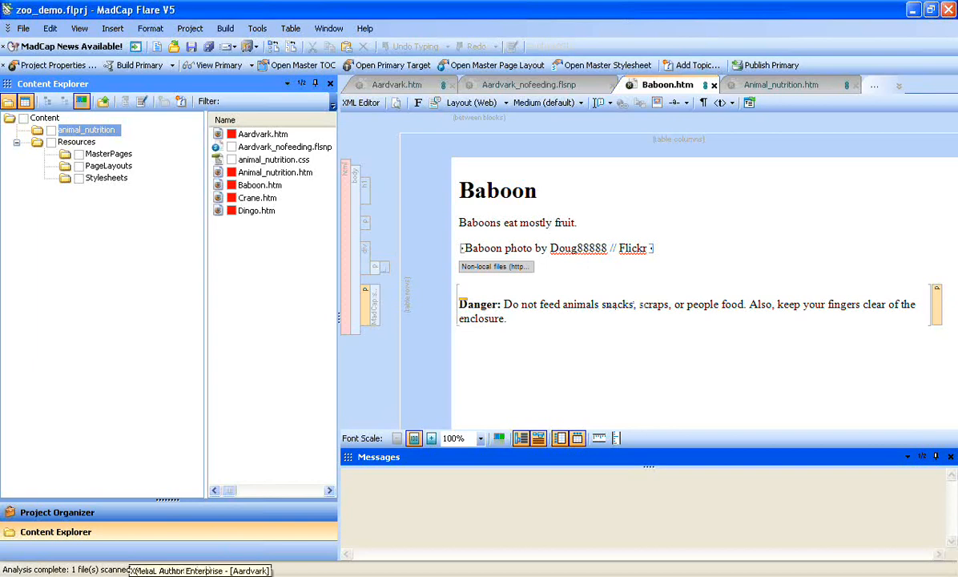
Step: Switch to XMetaL Author and examine the danger note with id "nofeeding" in the Aardvark topic's plain text source
left_click(160, 575)
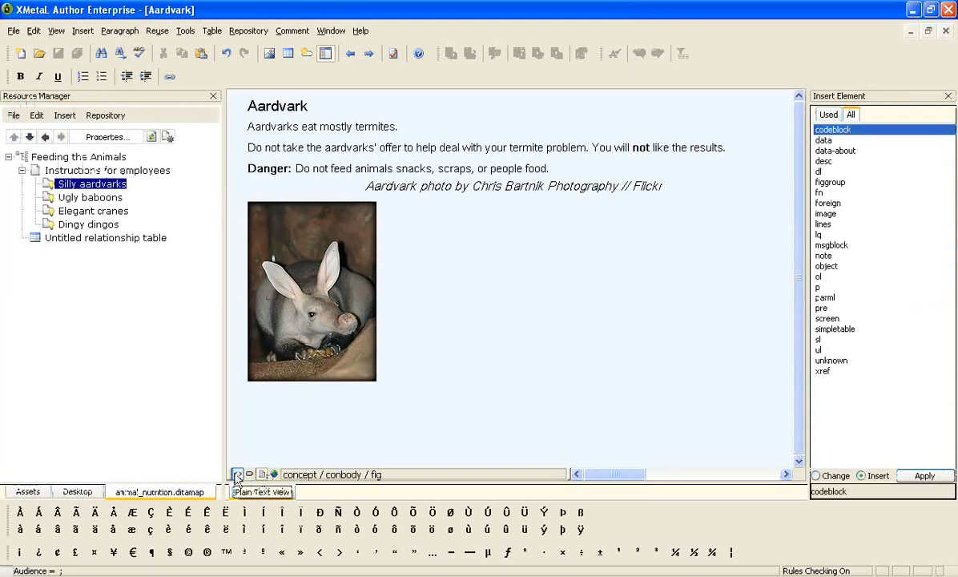
left_click(238, 474)
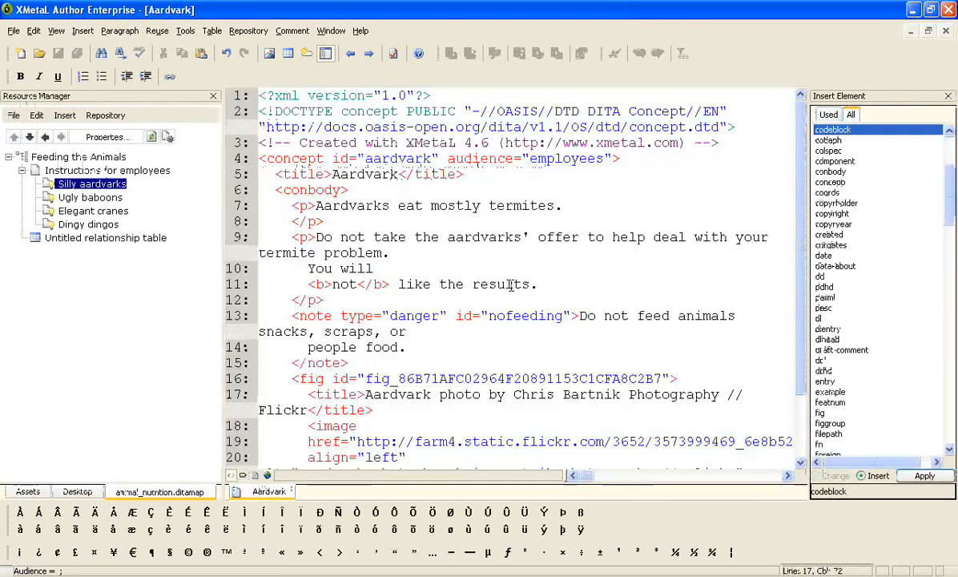
left_click_drag(286, 320, 426, 358)
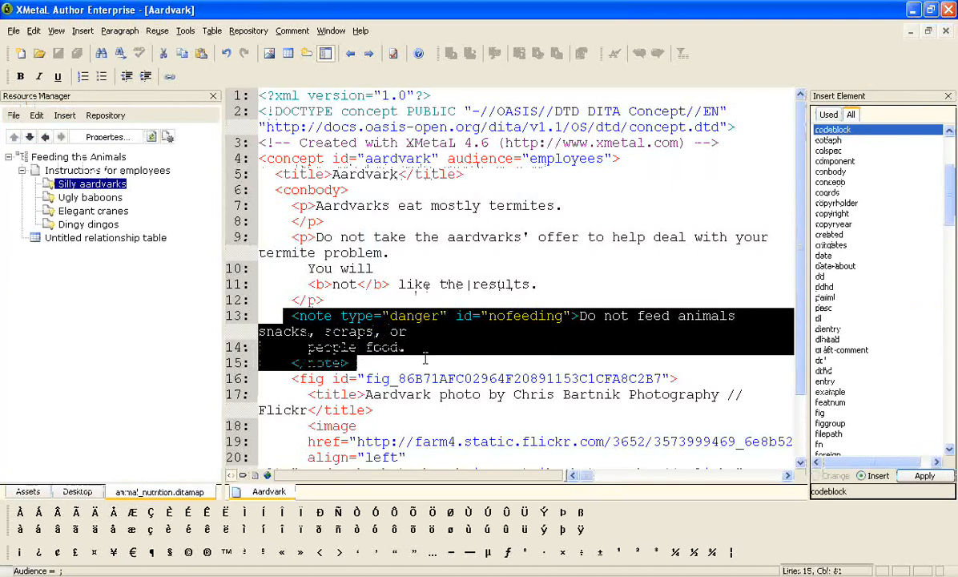
left_click(374, 360)
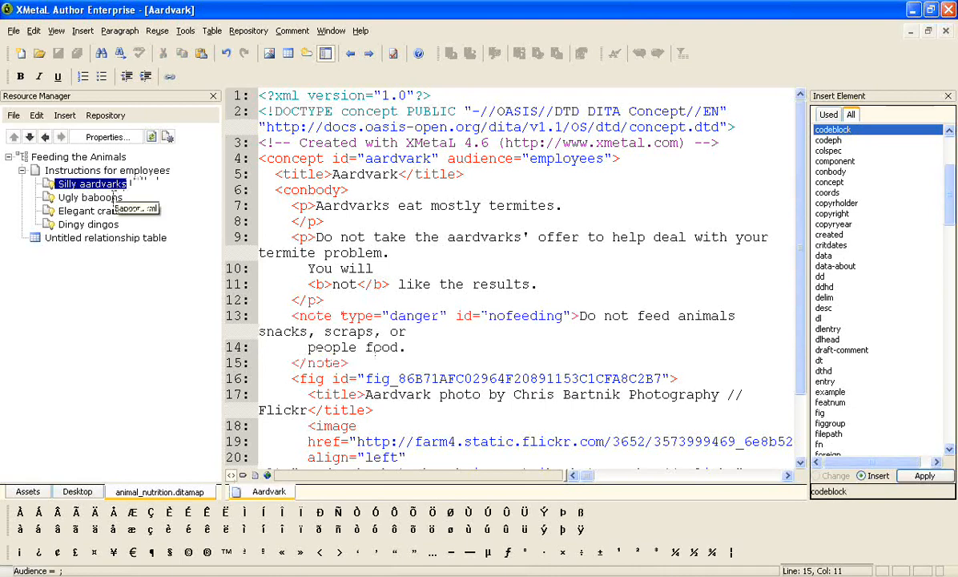
Step: Return the Aardvark topic to Normal view and select the Ugly baboons topic in the map
left_click(51, 198)
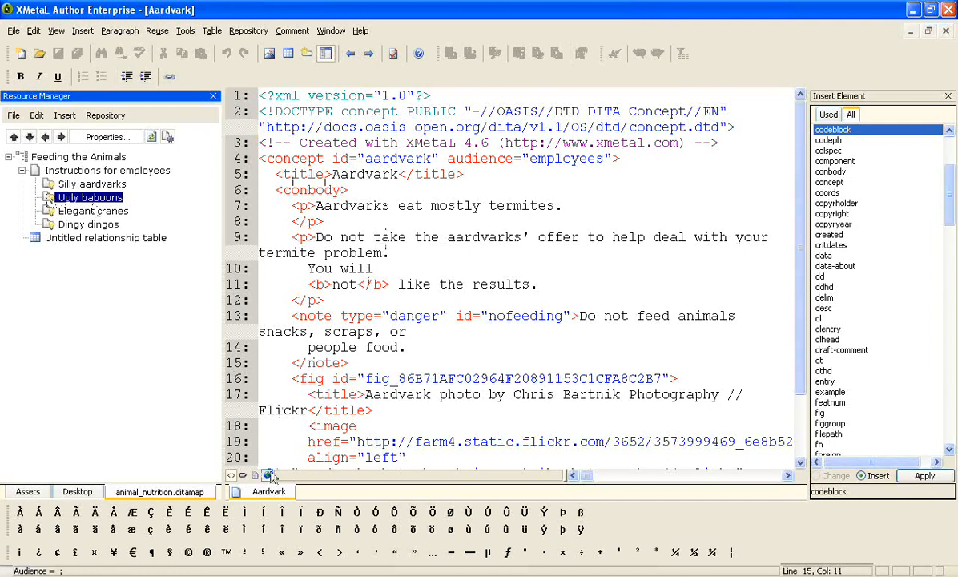
left_click(254, 476)
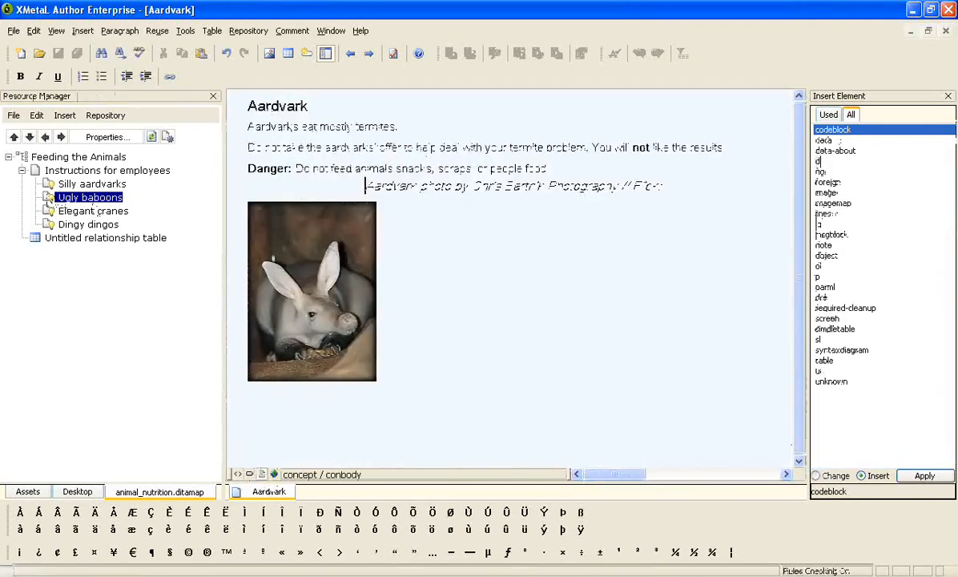
left_click(48, 196)
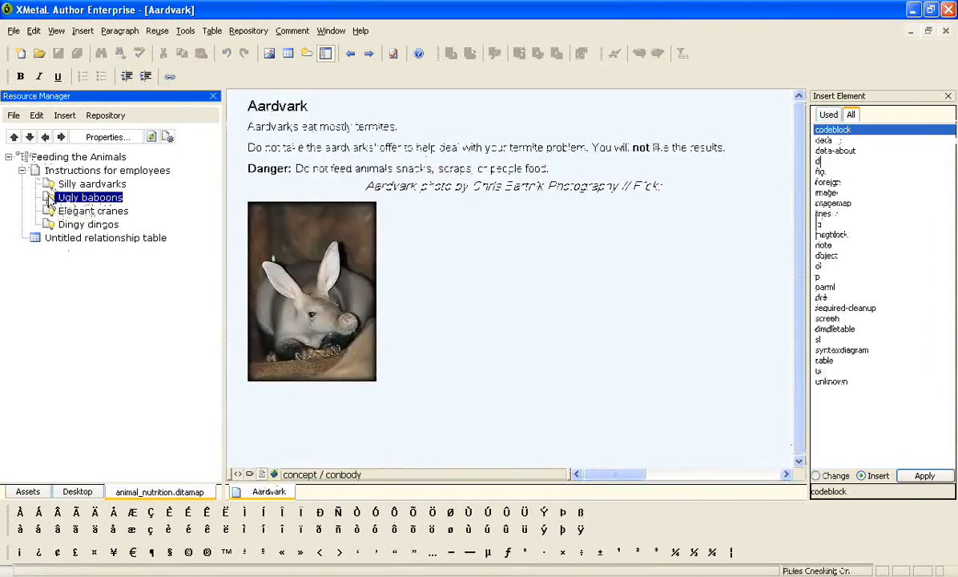
Step: Open the Baboon file from the source folder and examine the danger note's conref in its plain text source
left_click(13, 30)
left_click(22, 63)
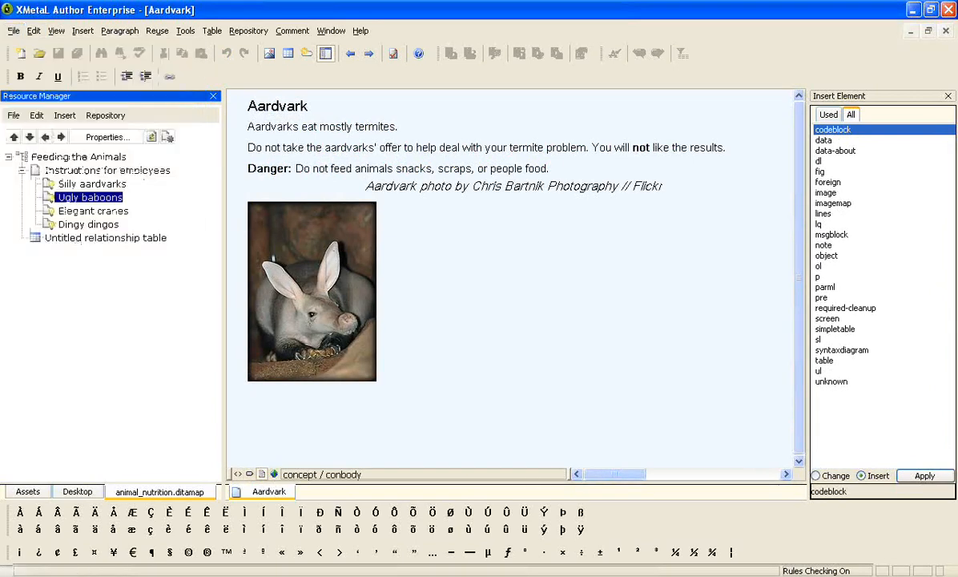
left_click(373, 243)
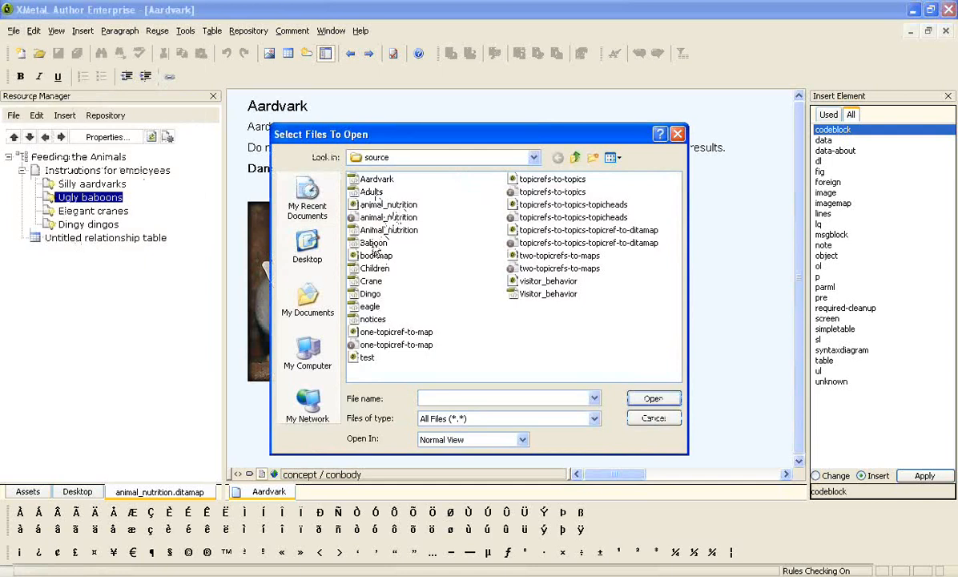
left_click(653, 399)
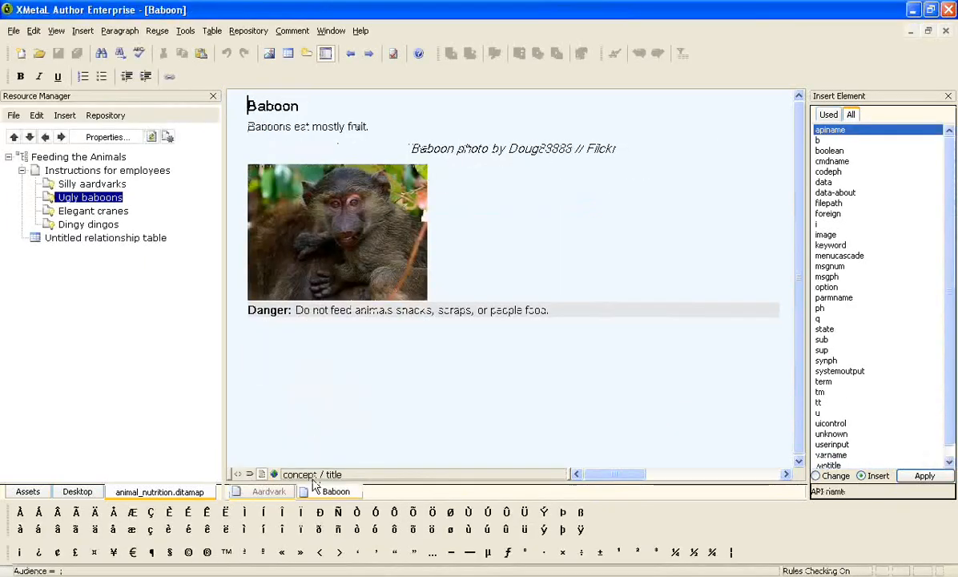
left_click(237, 475)
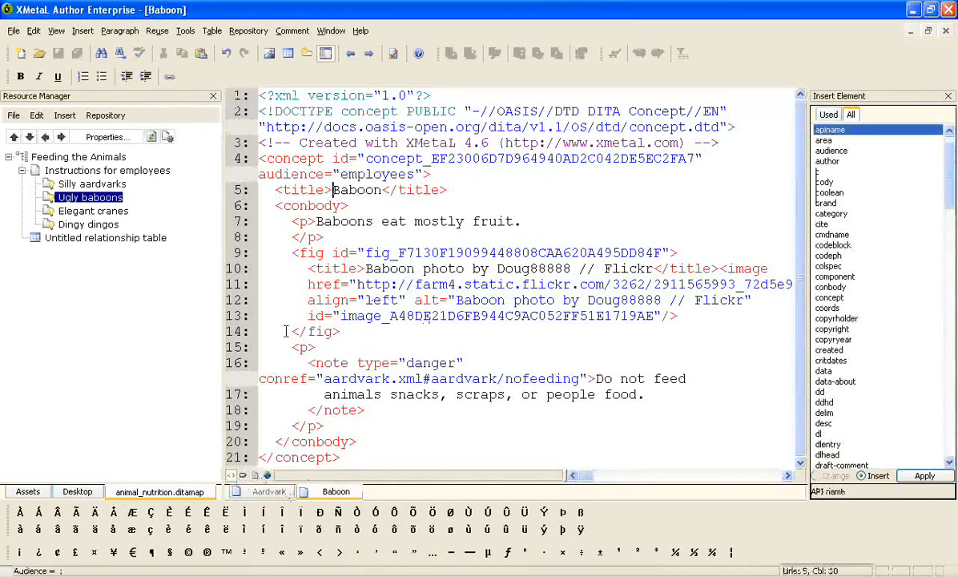
left_click_drag(307, 363, 673, 401)
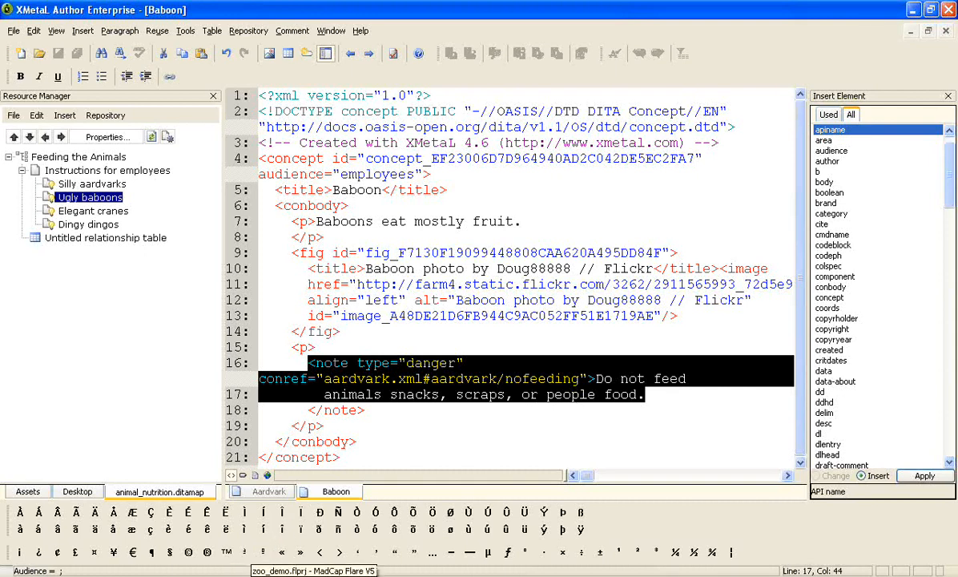
Step: Switch to MadCap Flare and examine the Aardvark_nofeeding.flsnp snippet's location in the animal_nutrition content folder
left_click(265, 575)
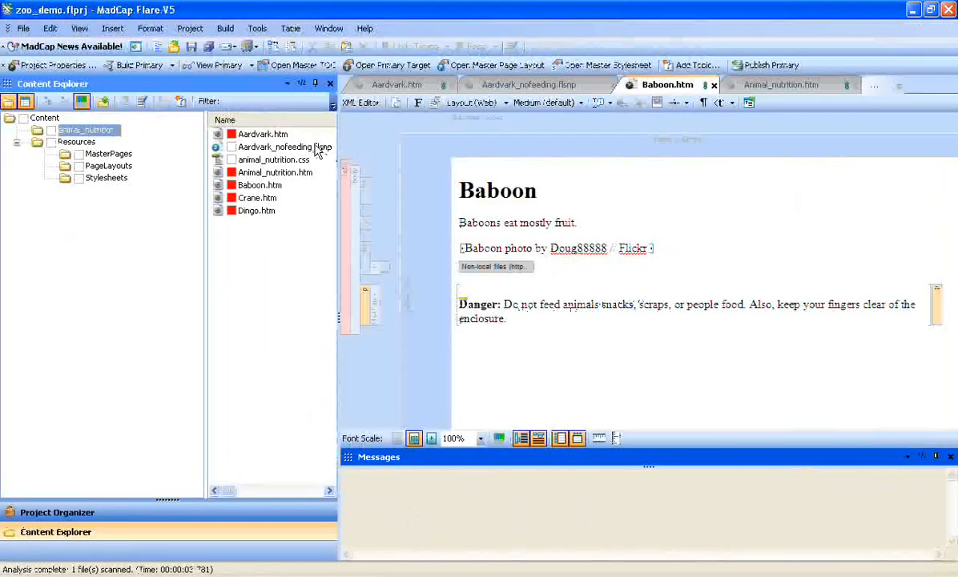
left_click(317, 149)
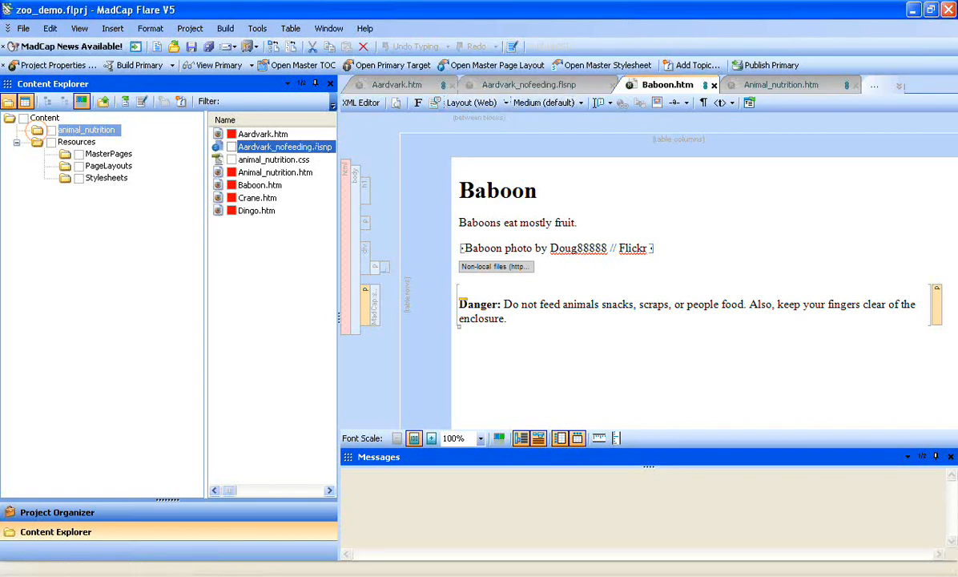
left_click_drag(285, 146, 37, 130)
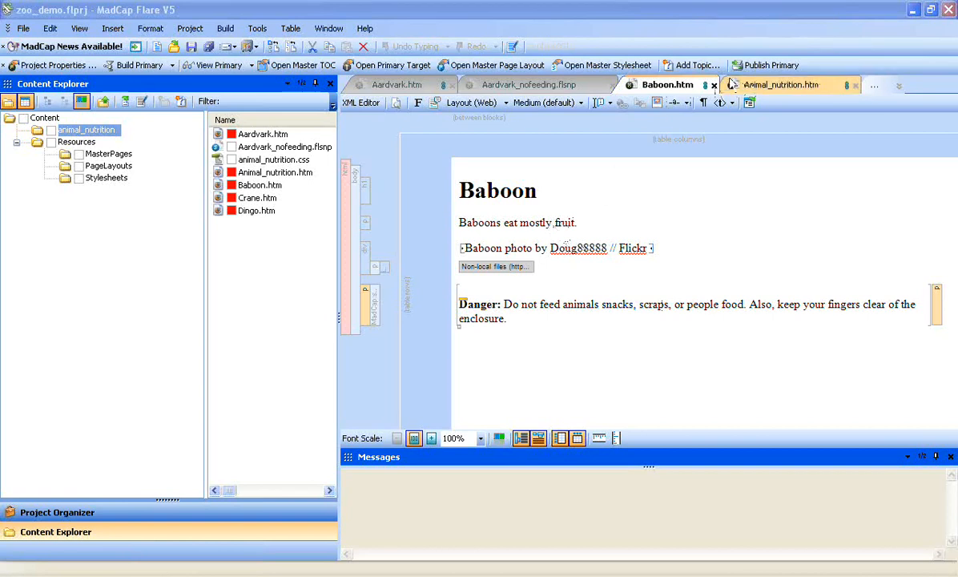
Step: Close all open project documents, from Baboon.htm and Aardvark.htm to the Aardvark_nofeeding.flsnp snippet, leaving only the Start Page
left_click(714, 85)
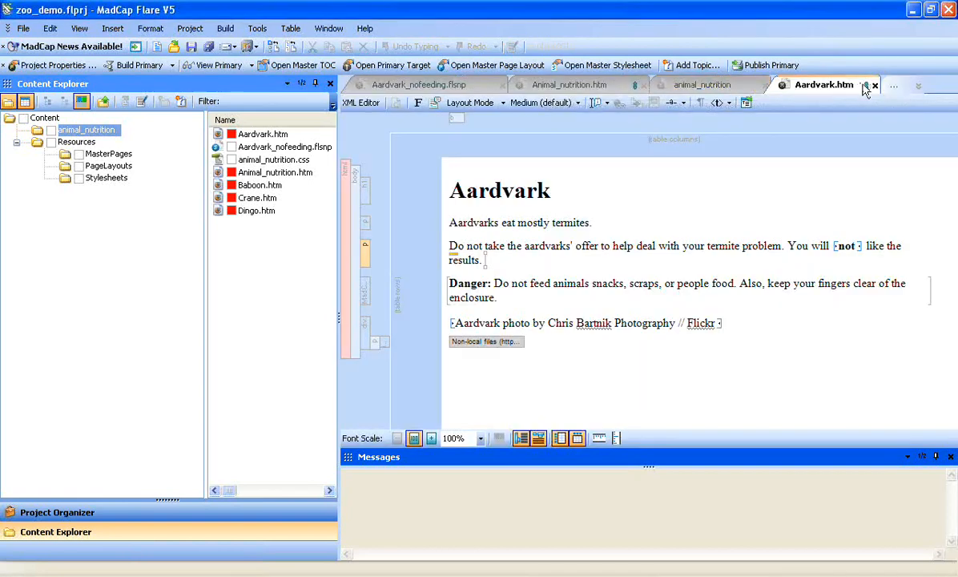
left_click(874, 86)
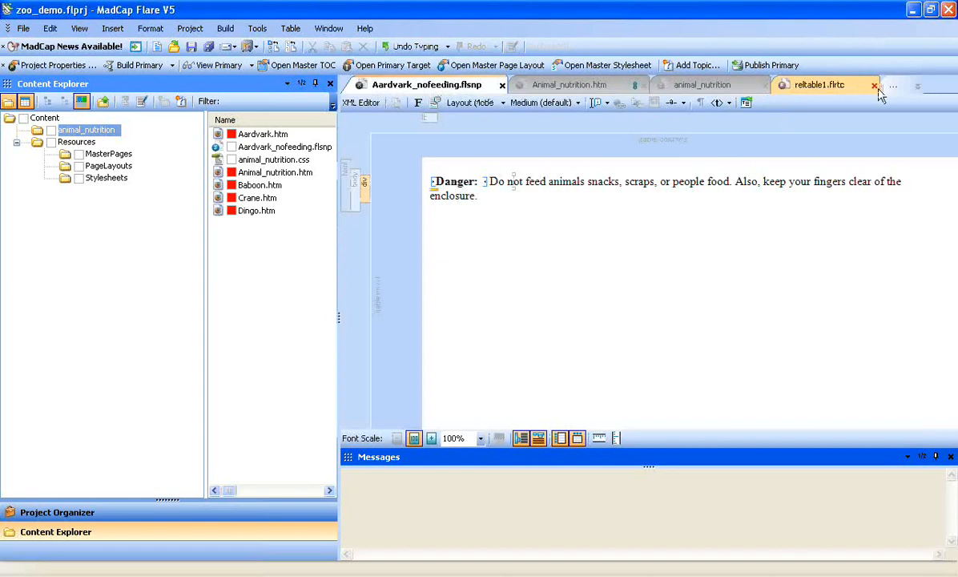
left_click(875, 86)
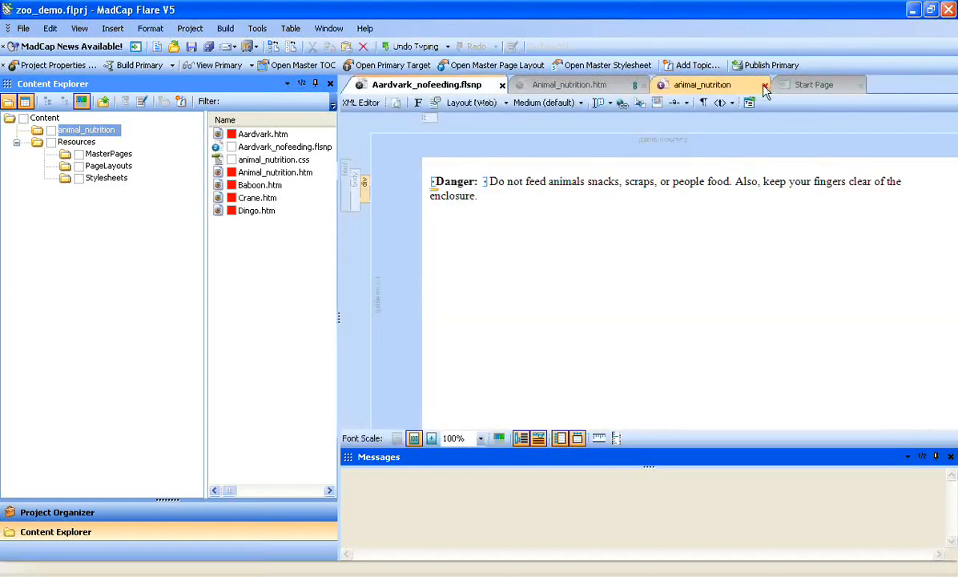
left_click(763, 87)
left_click(645, 86)
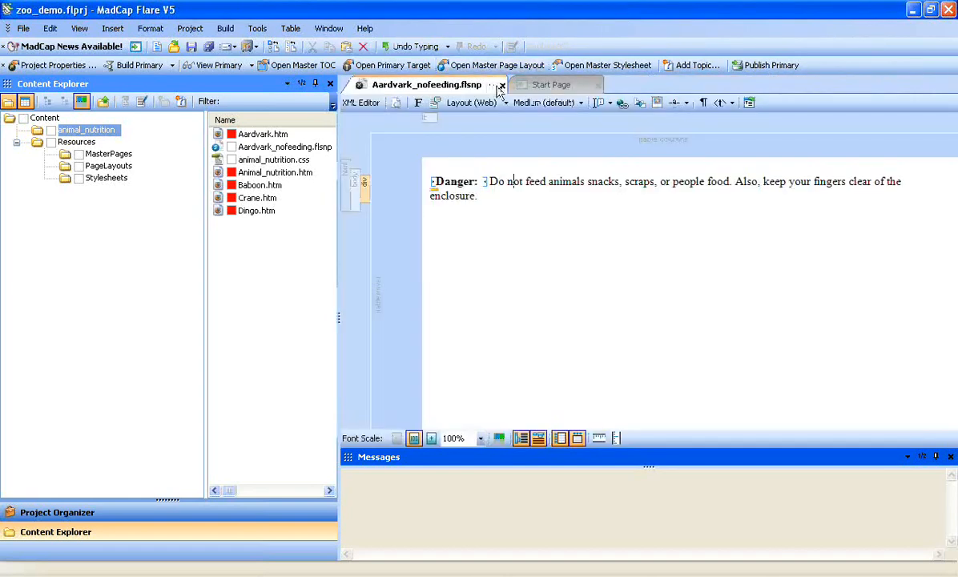
left_click(501, 86)
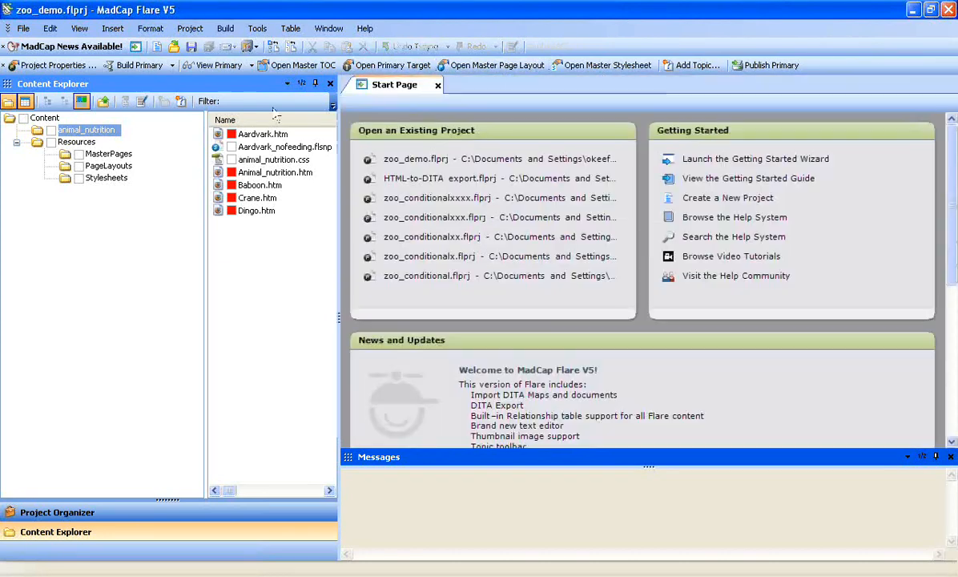
Step: Begin creating a project from DITA files through the Getting Started Wizard, starting the import from scratch
left_click(24, 29)
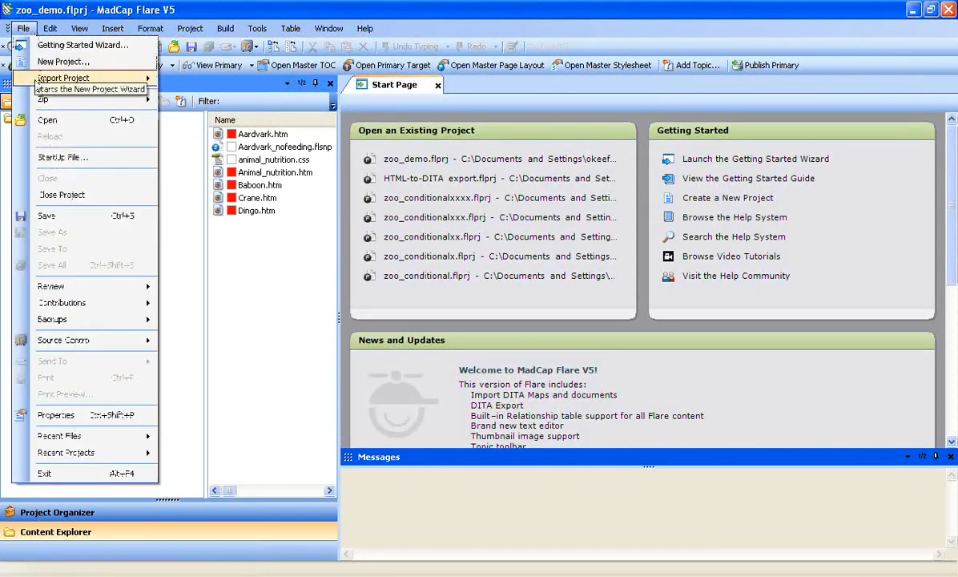
left_click(41, 48)
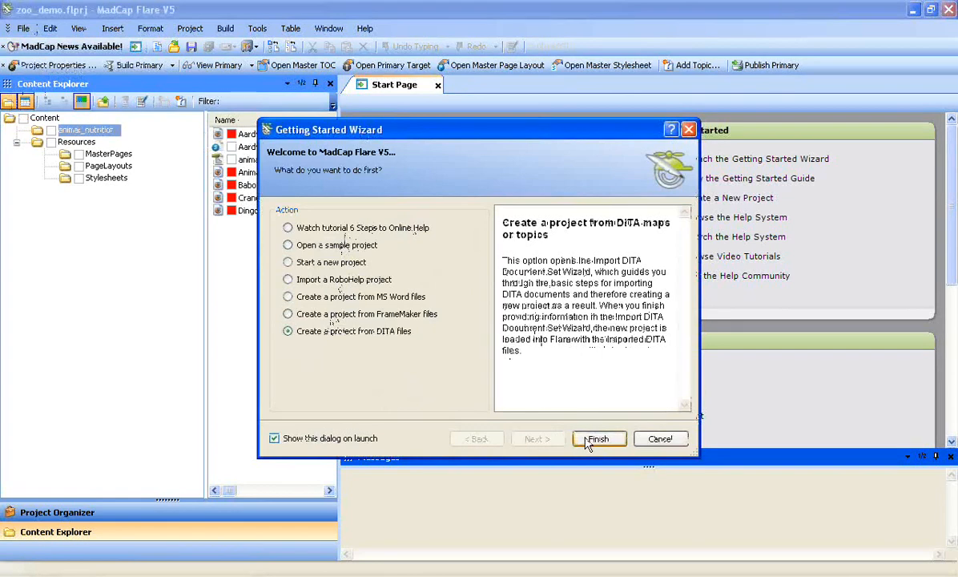
left_click(597, 439)
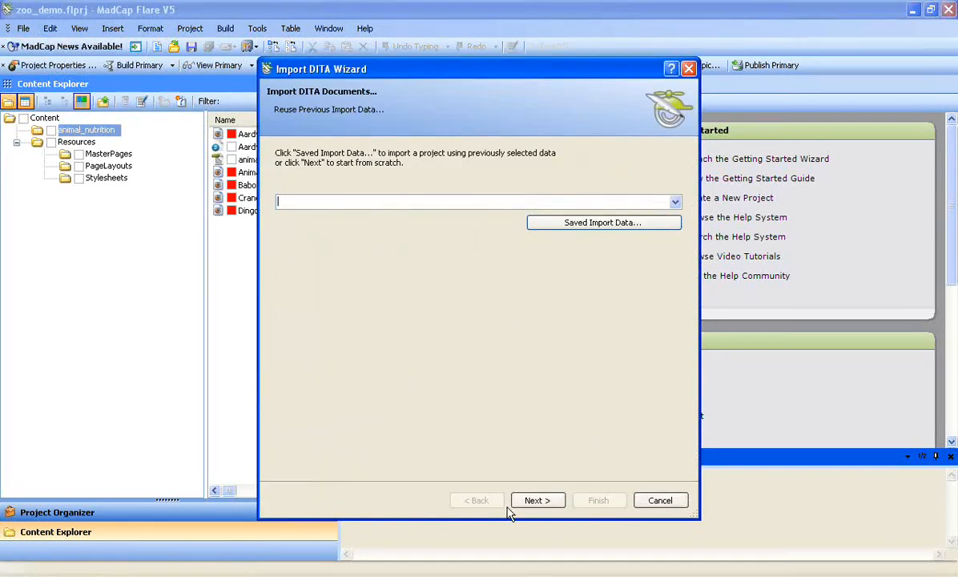
left_click(532, 501)
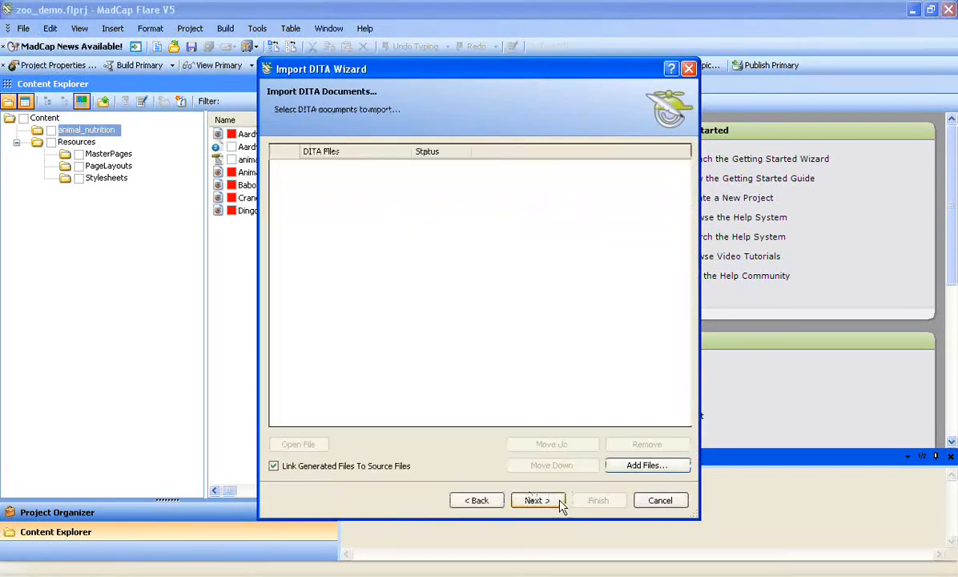
Step: Add the two-topicrefs-to-maps DITA map from the source folder to the import list
left_click(640, 465)
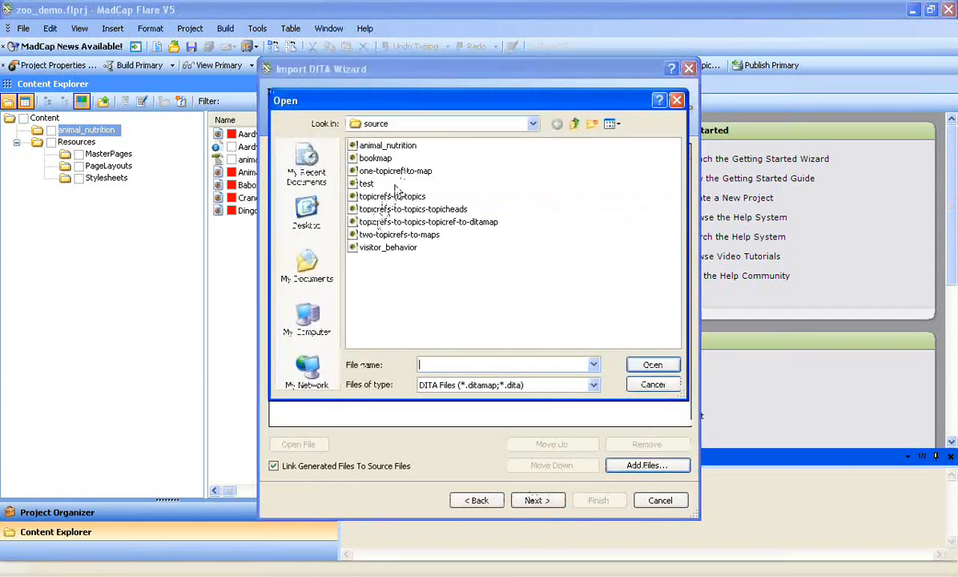
left_click(400, 234)
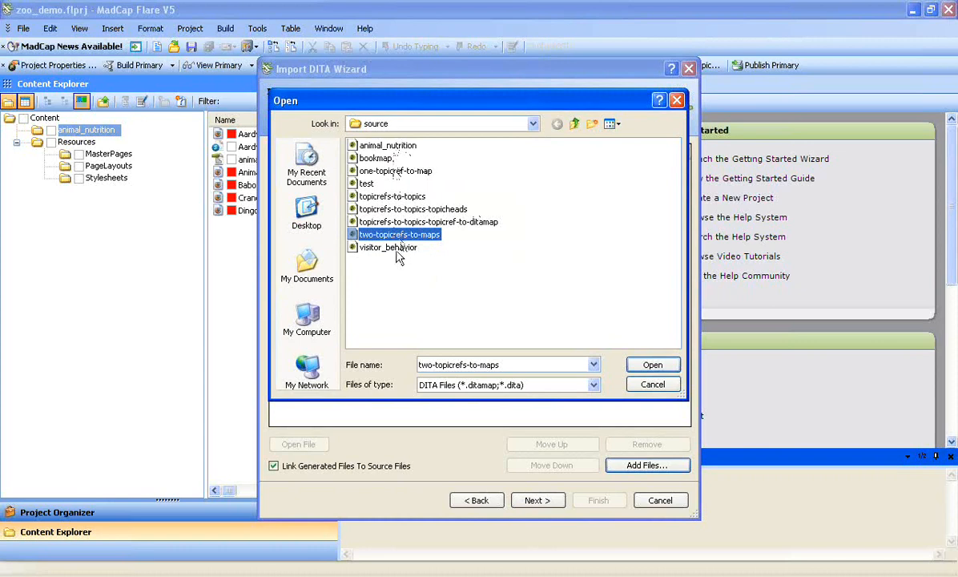
left_click(641, 370)
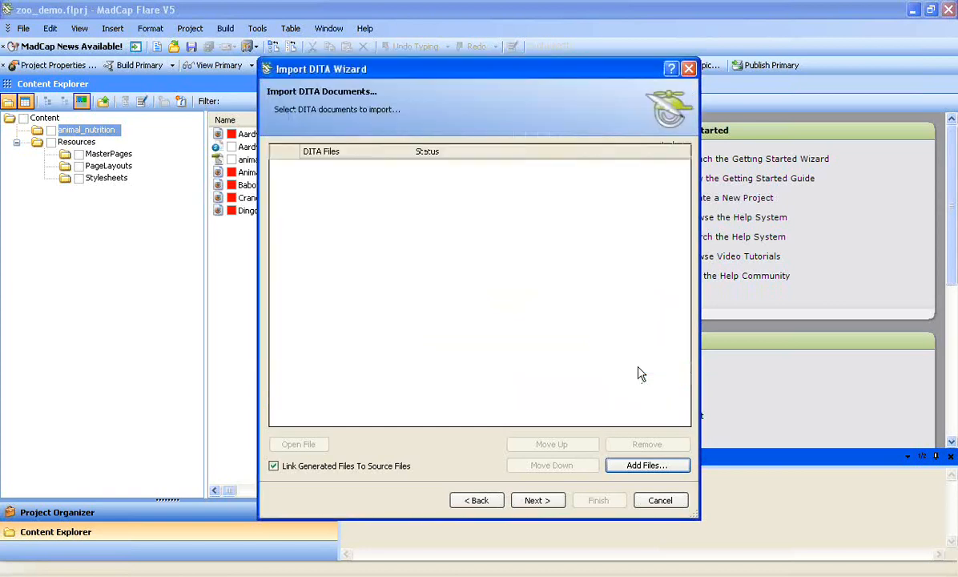
Step: Name the new Flare project zoo_demo2, keeping the suggested My Projects folder
left_click(537, 500)
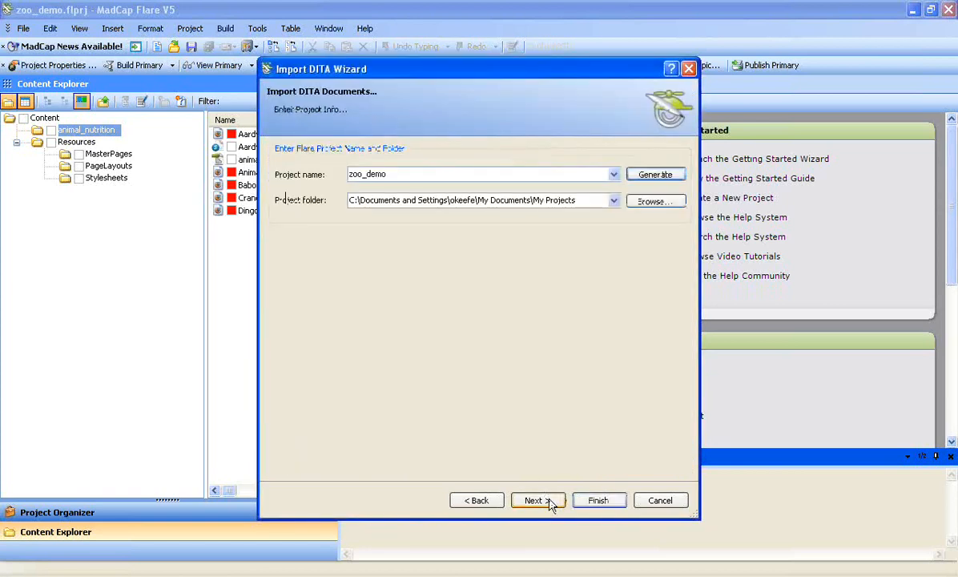
left_click(448, 177)
left_click(448, 176)
type("2")
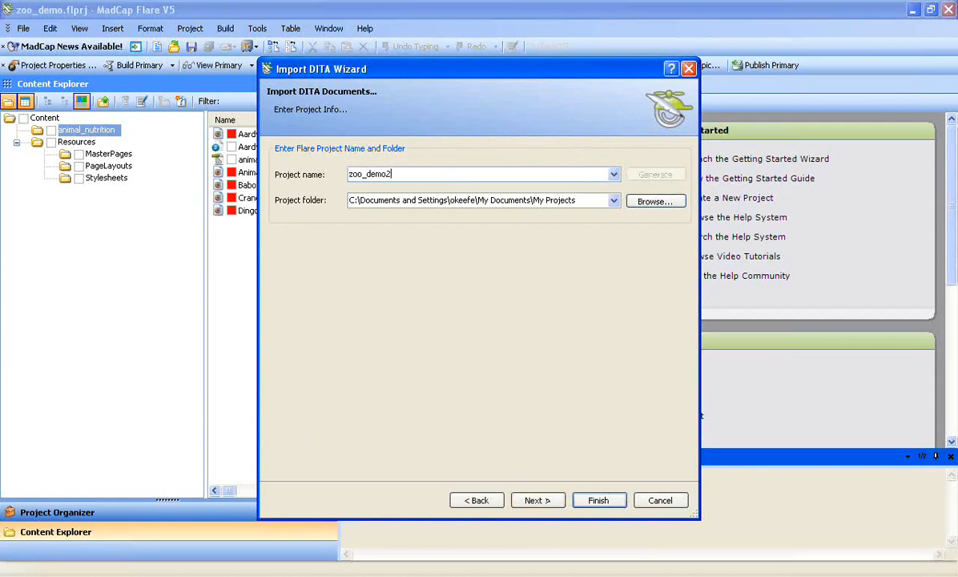
left_click(537, 503)
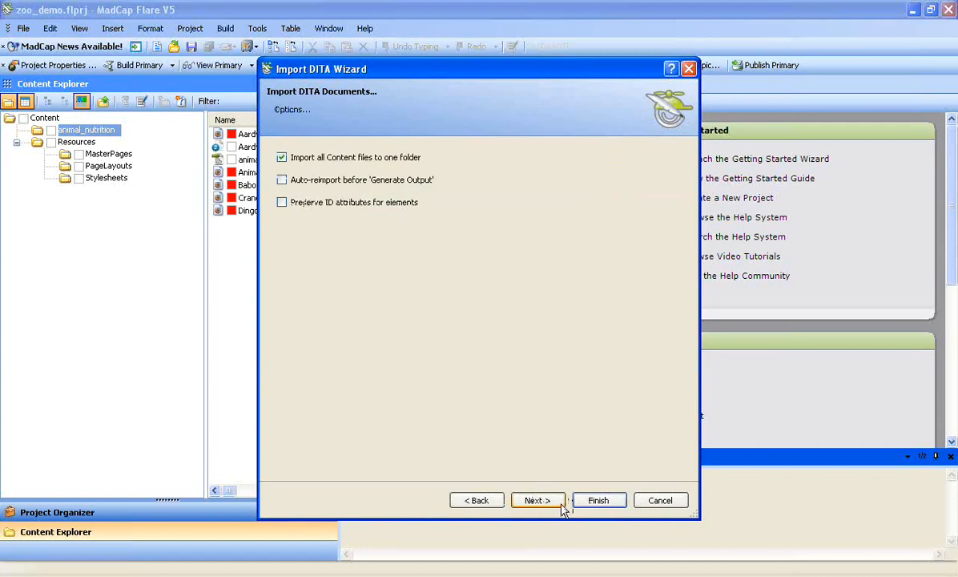
Step: Finish the DITA import, keeping all content files in one folder, and accept the generated documents
left_click(560, 504)
left_click(596, 503)
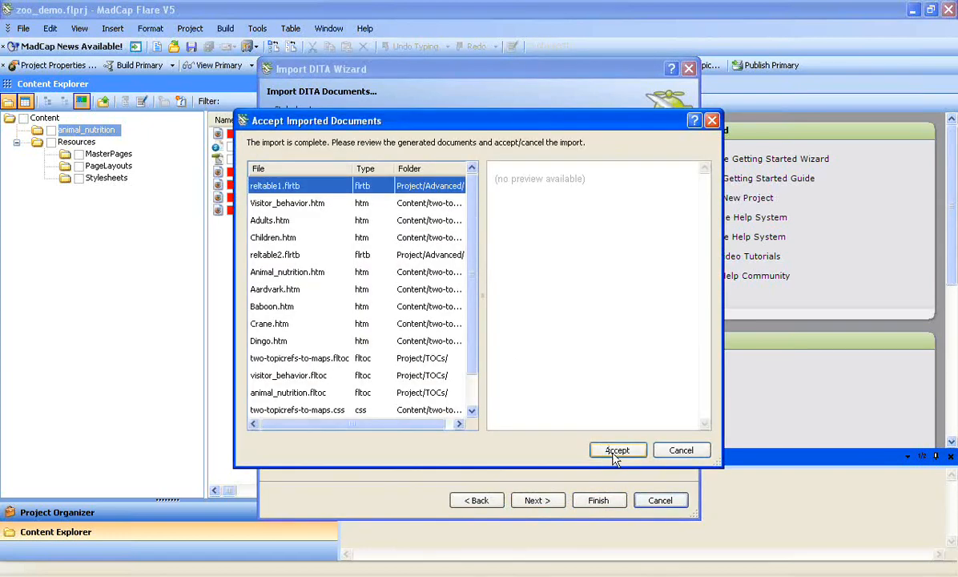
left_click(614, 452)
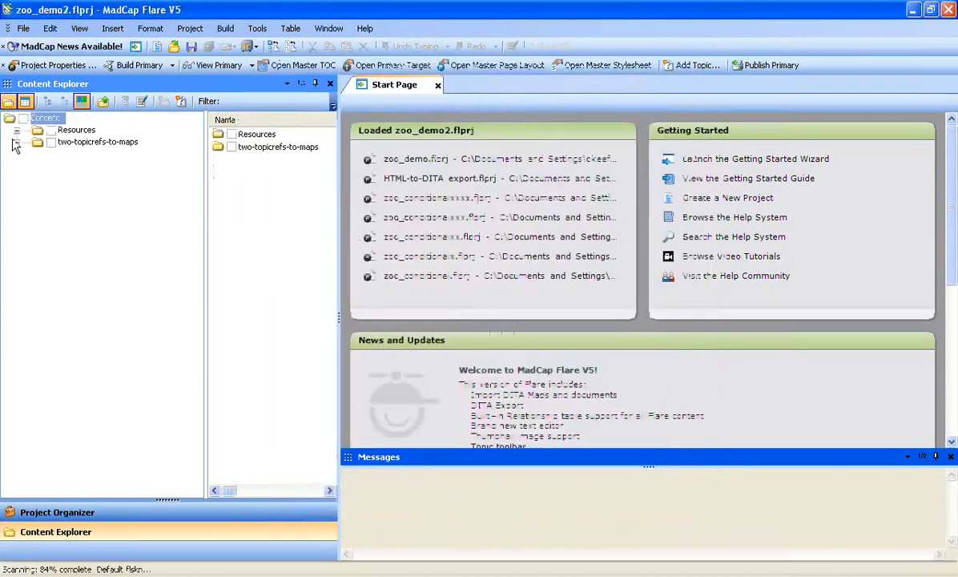
Step: Make the two-topicrefs-to-maps table of contents the project's master TOC
left_click(48, 512)
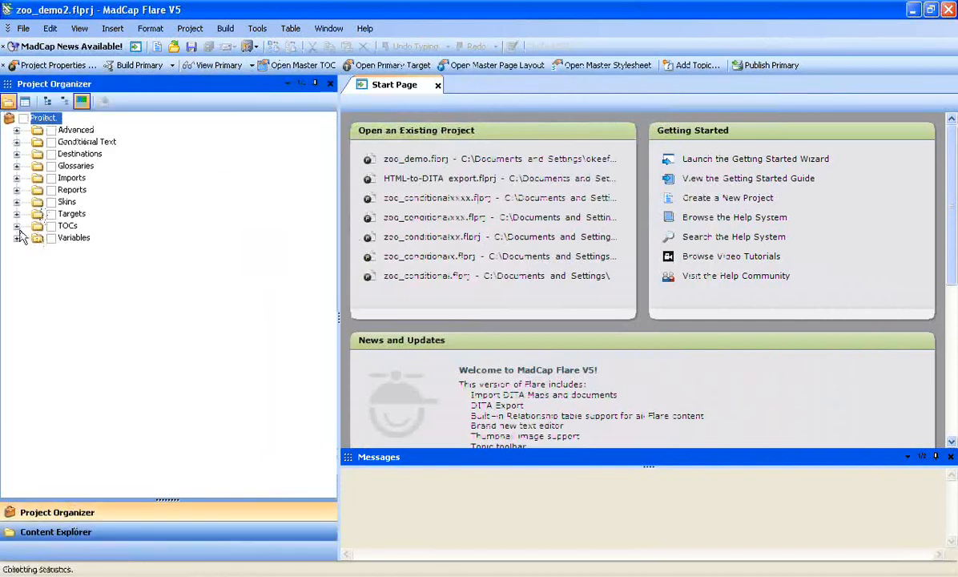
left_click(17, 226)
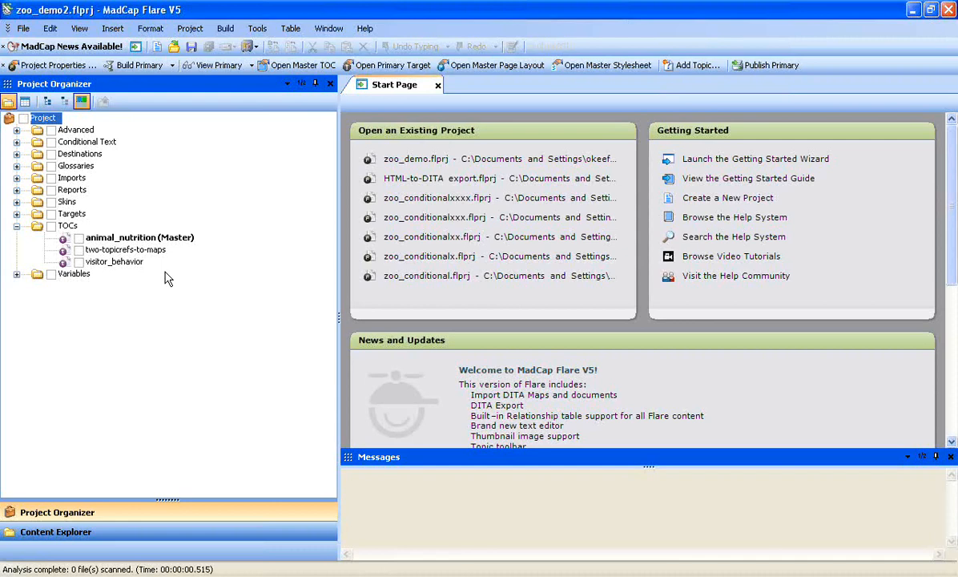
left_click(144, 250)
key("F2")
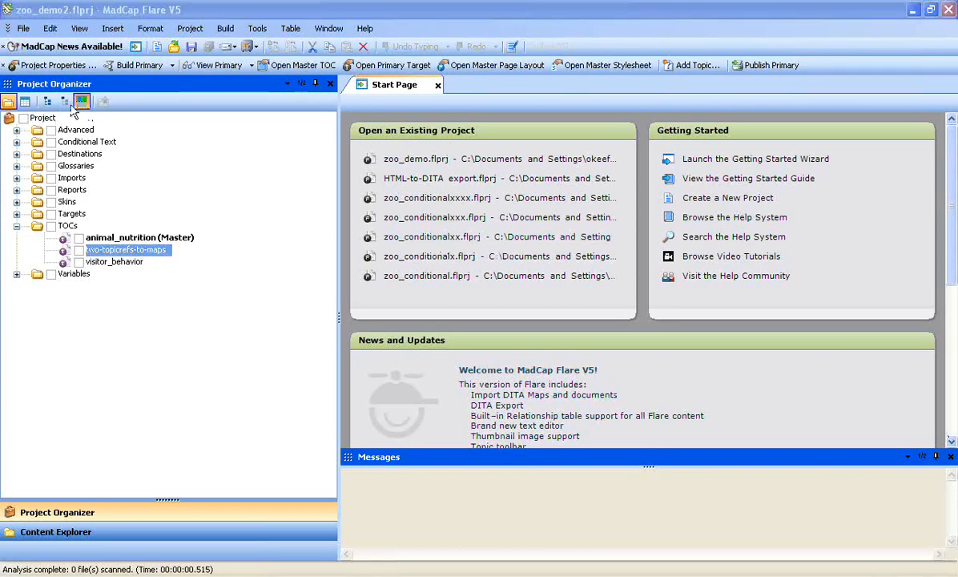
right_click(142, 253)
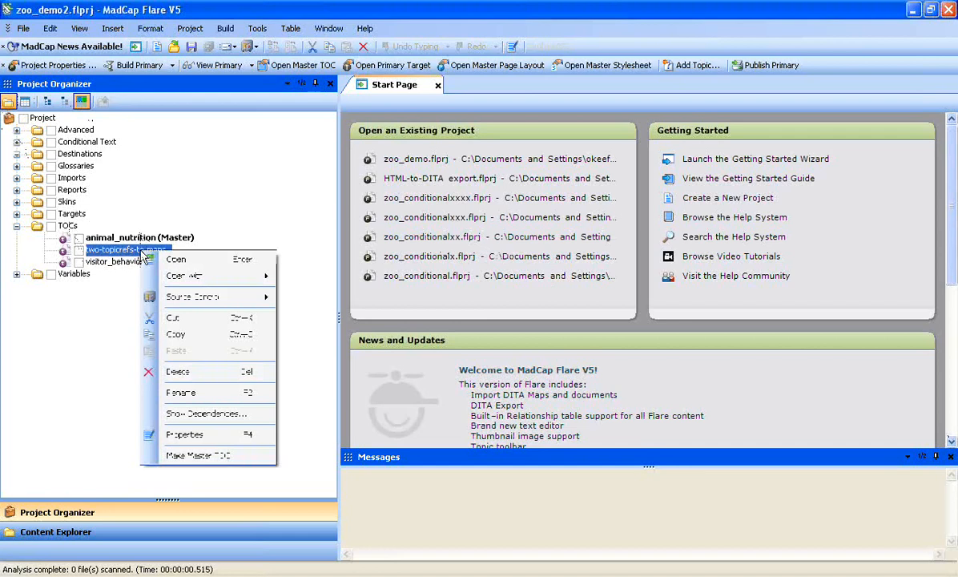
left_click(201, 459)
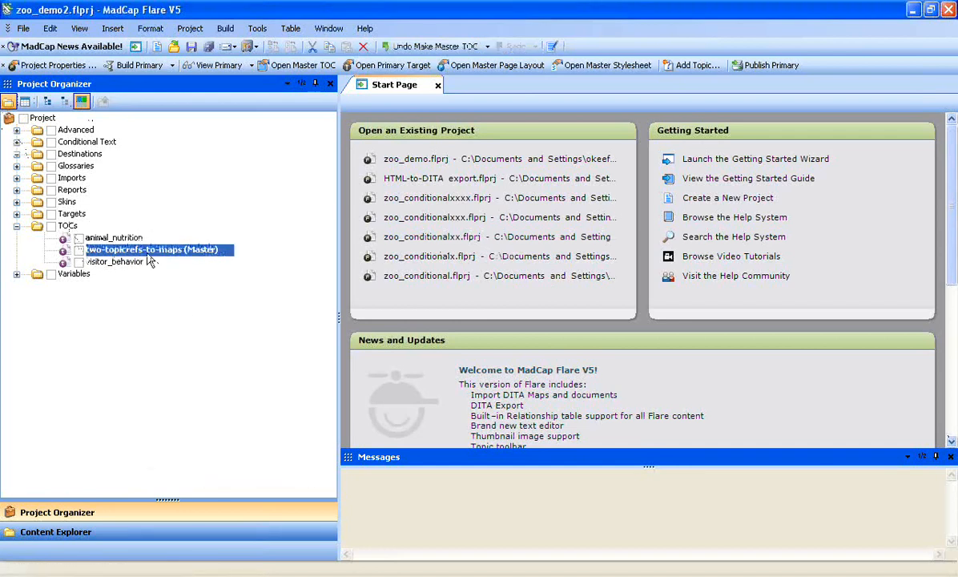
Step: Open the Adults.htm topic from the two-topicrefs-to-maps content folder and examine its link on the word "children"
left_click(109, 534)
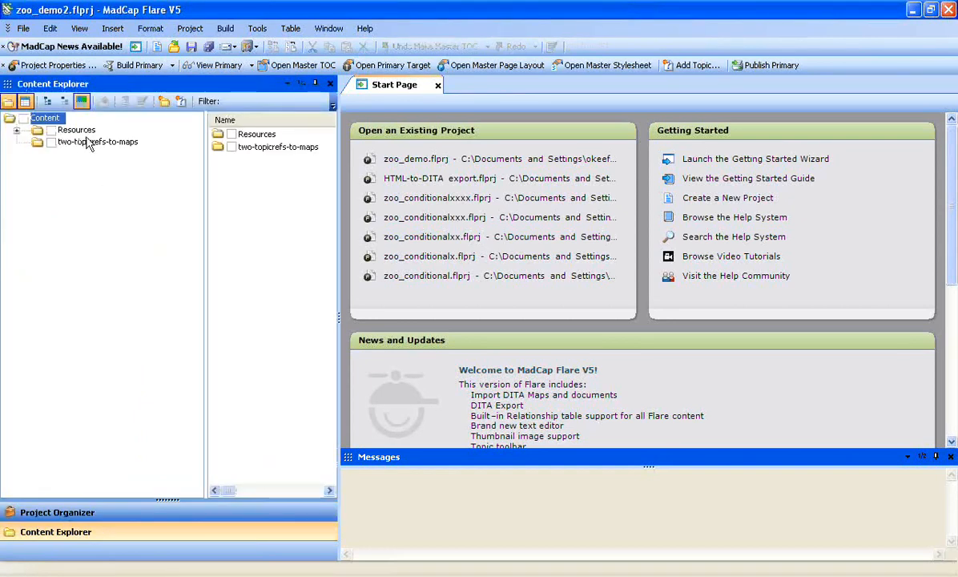
left_click(88, 142)
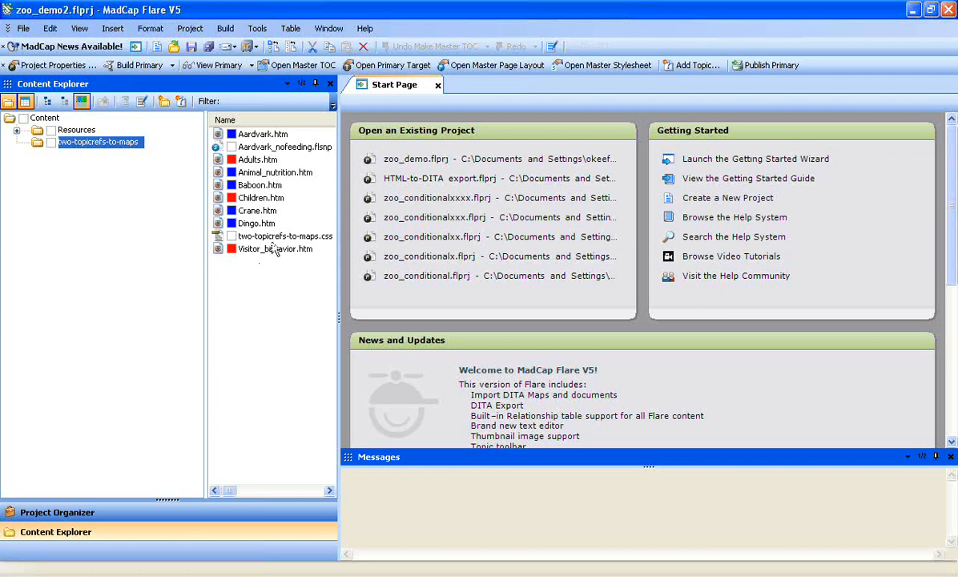
left_click(255, 160)
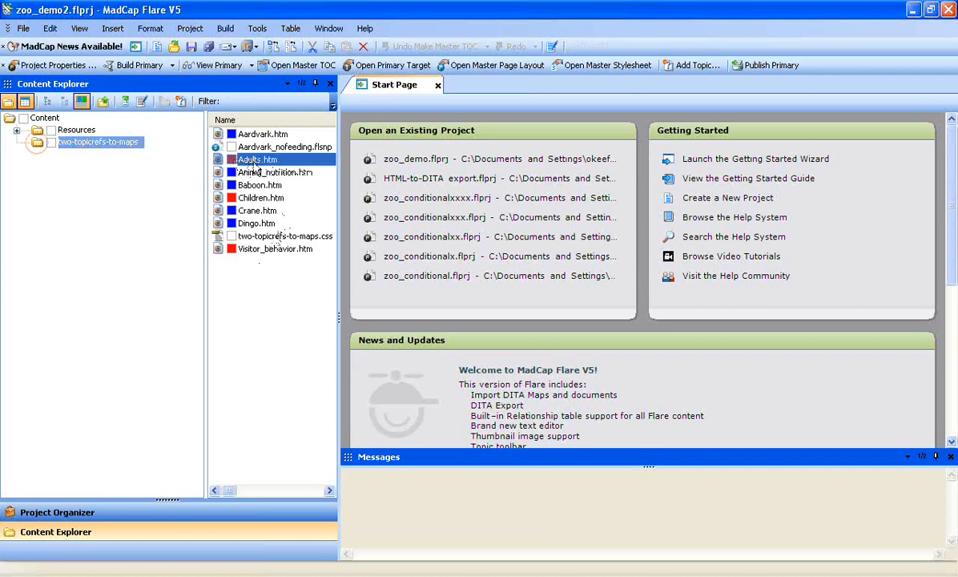
double_click(255, 162)
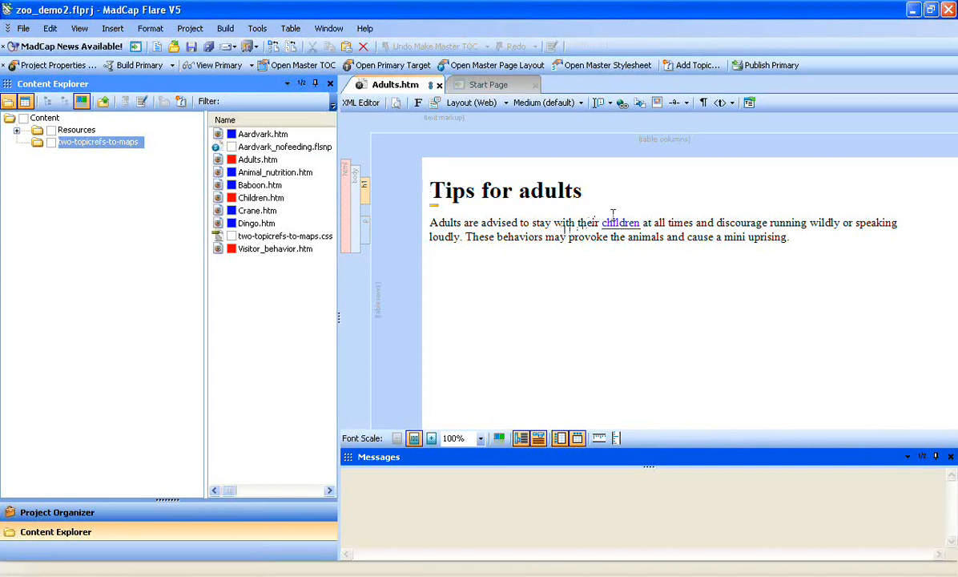
mouse_move(622, 227)
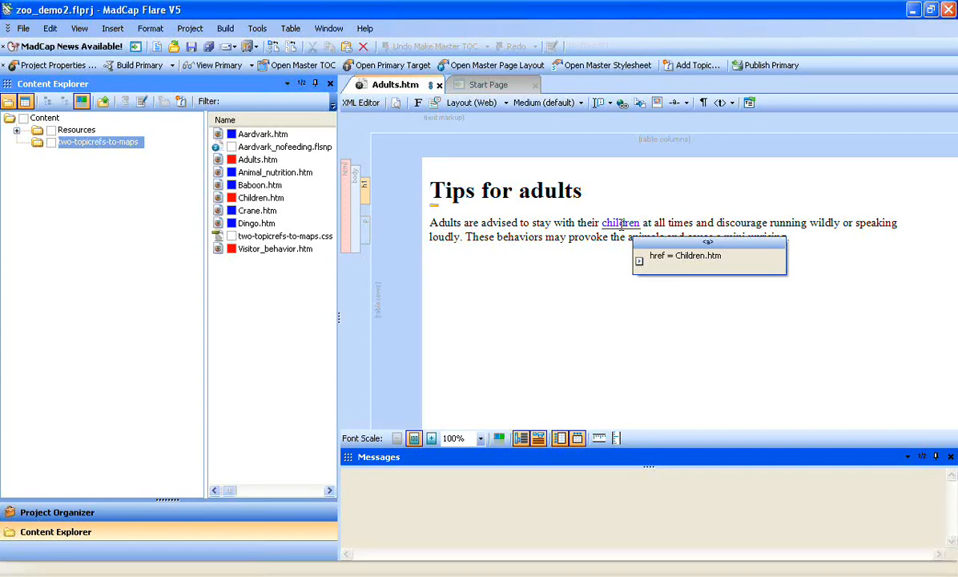
Step: Open the Children.htm topic and examine the Zoo Rules link in its last paragraph
double_click(259, 198)
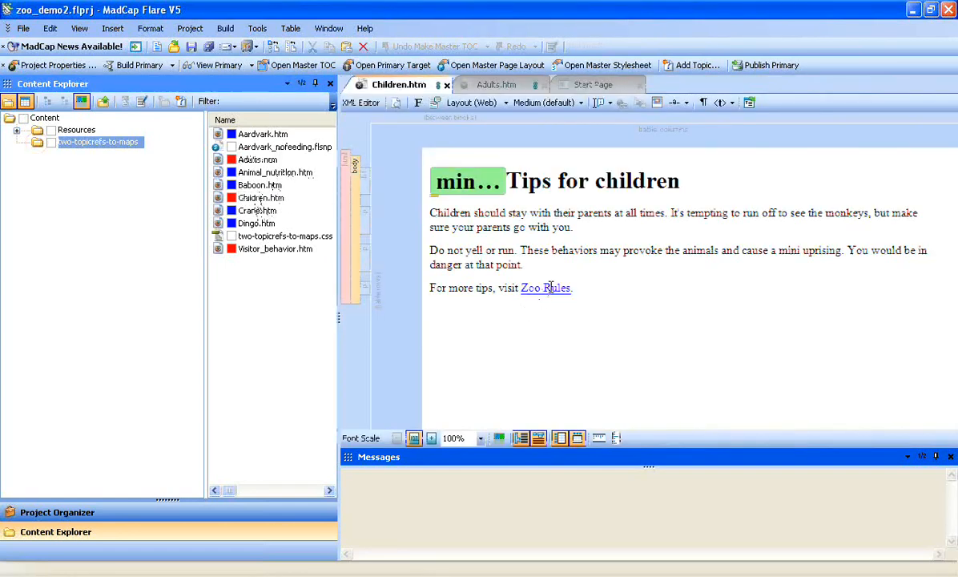
mouse_move(550, 287)
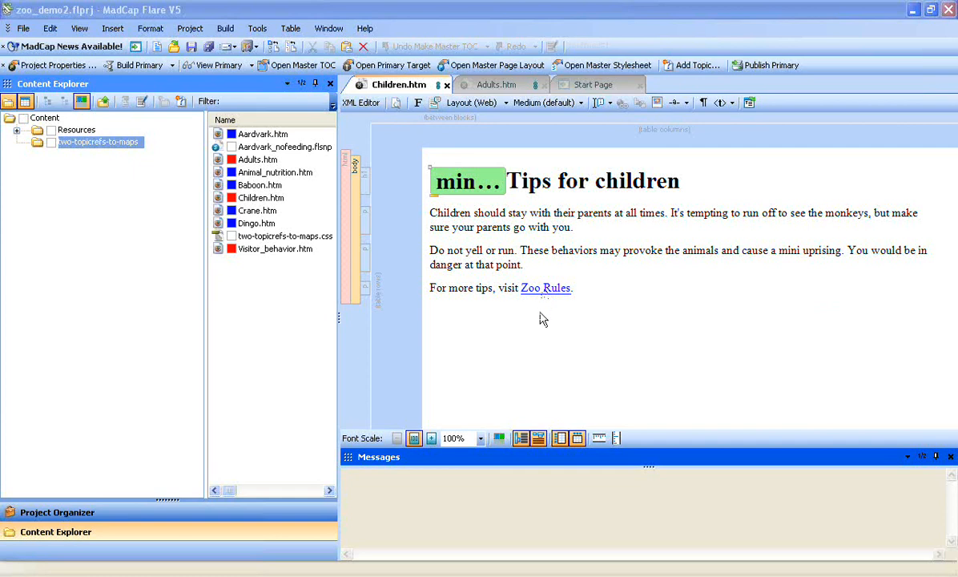
left_click_drag(538, 320, 536, 308)
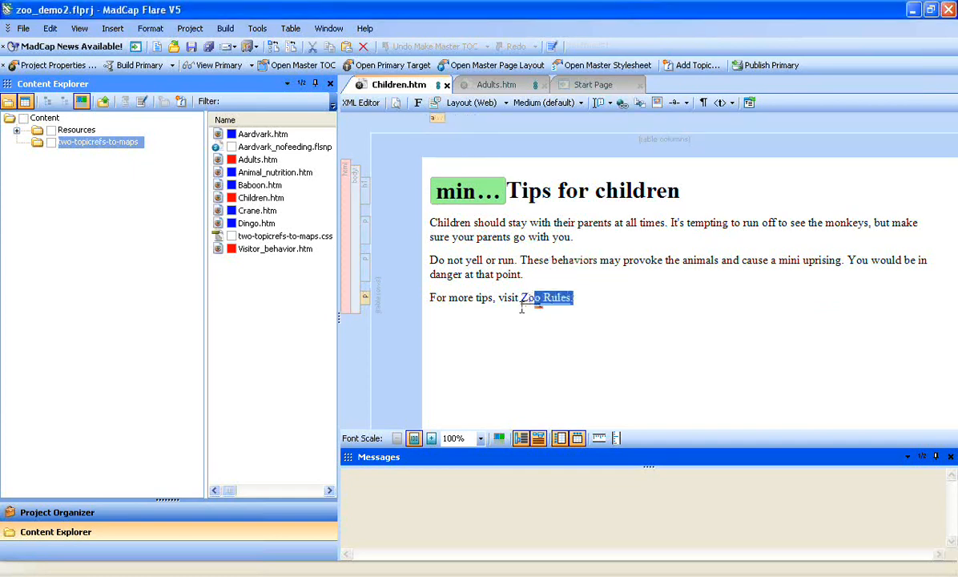
left_click(542, 302)
mouse_move(542, 302)
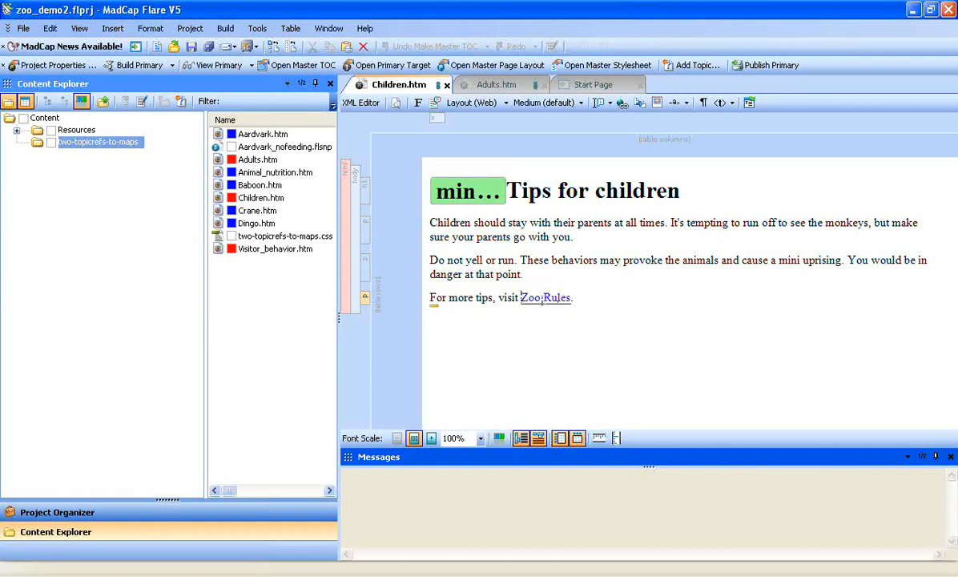
Step: Switch to XMetaL Author and highlight the audience="employees" attribute on the Baboon topic's concept element
key("alt+Tab")
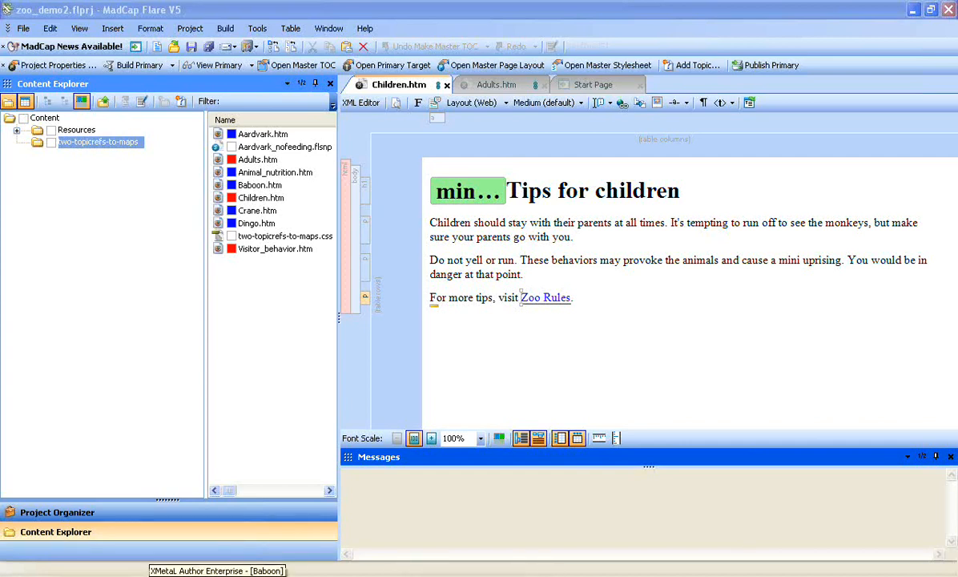
left_click(156, 575)
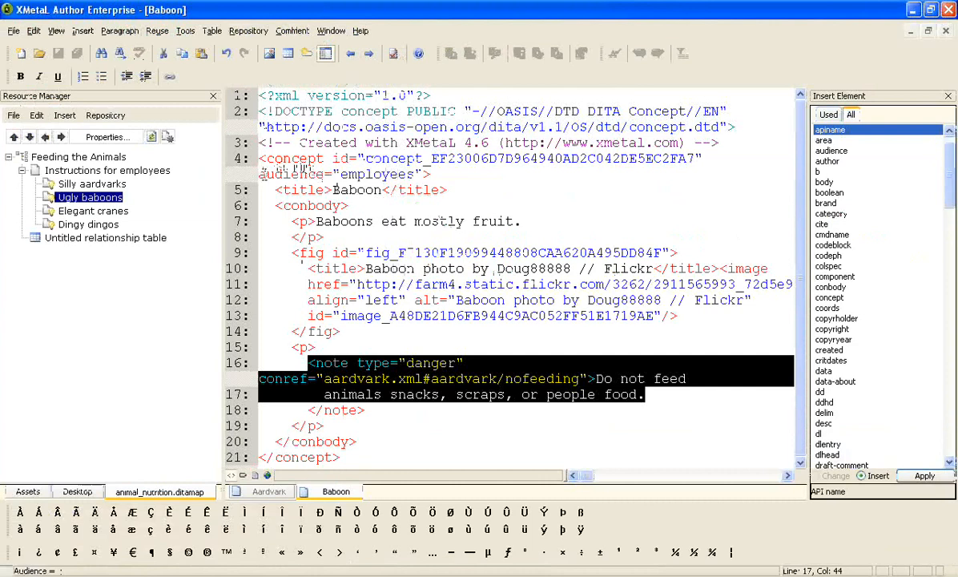
left_click_drag(260, 175, 440, 174)
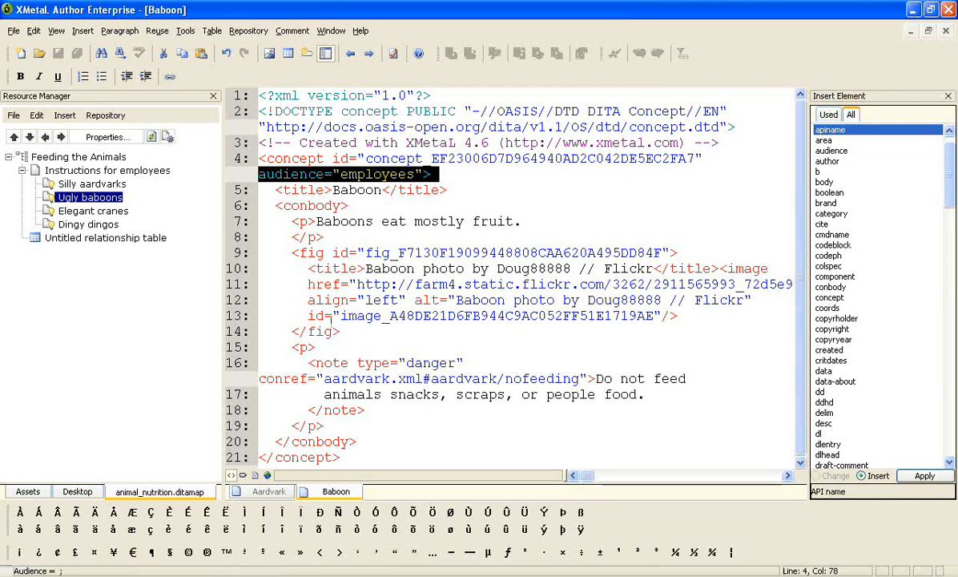
Step: Switch back to MadCap Flare, check the condition marker on Aardvark.htm, and open the Audience condition tag set
left_click(232, 576)
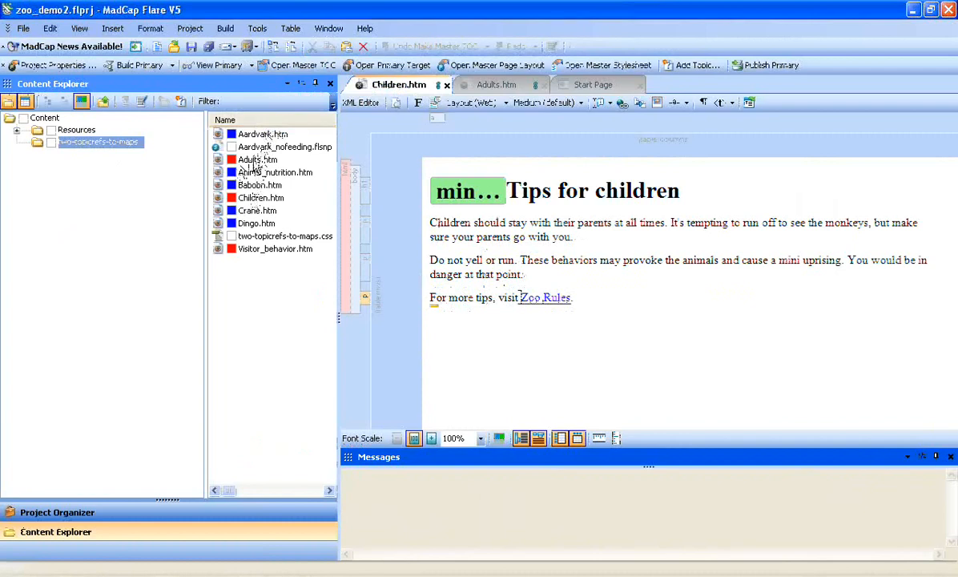
left_click(269, 136)
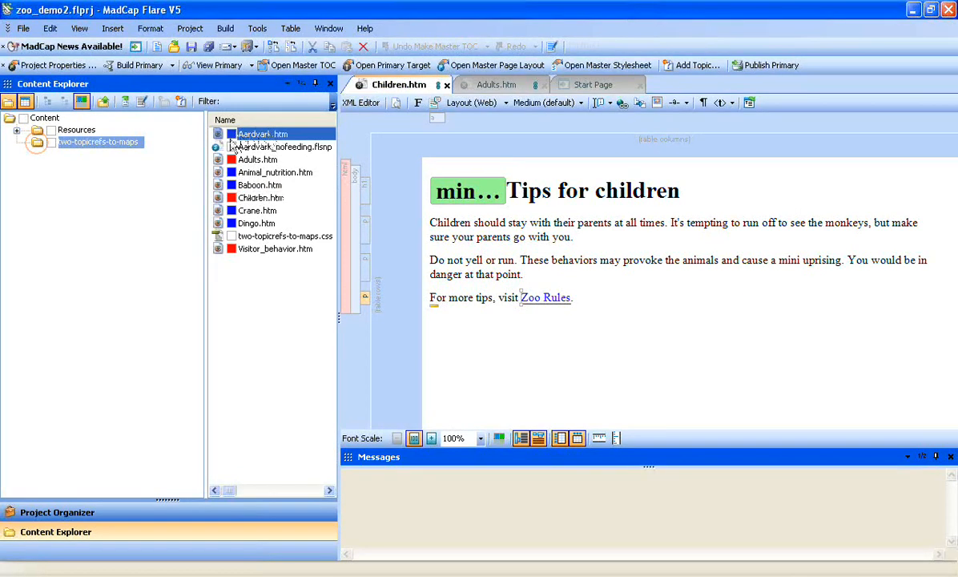
left_click_drag(233, 138, 250, 138)
left_click(85, 514)
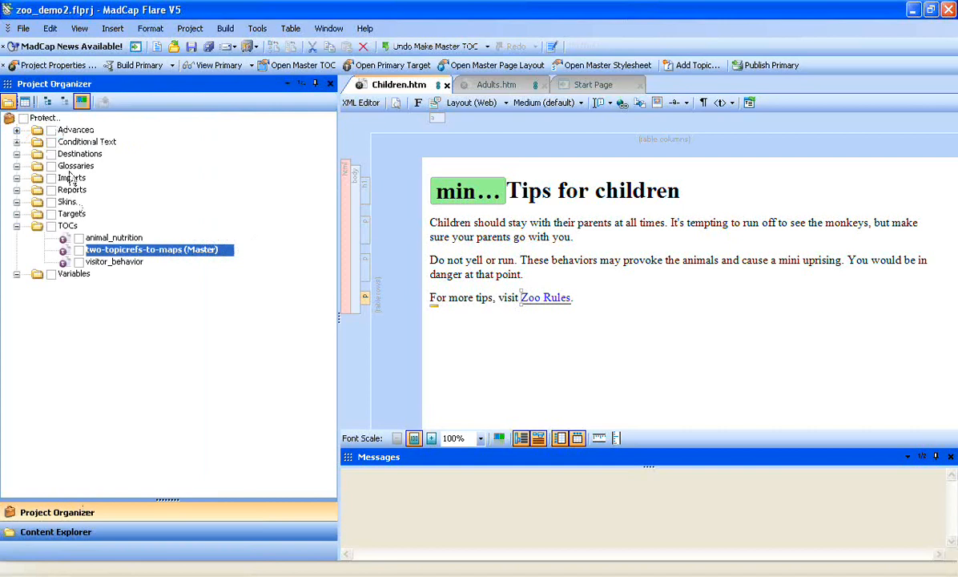
left_click(17, 143)
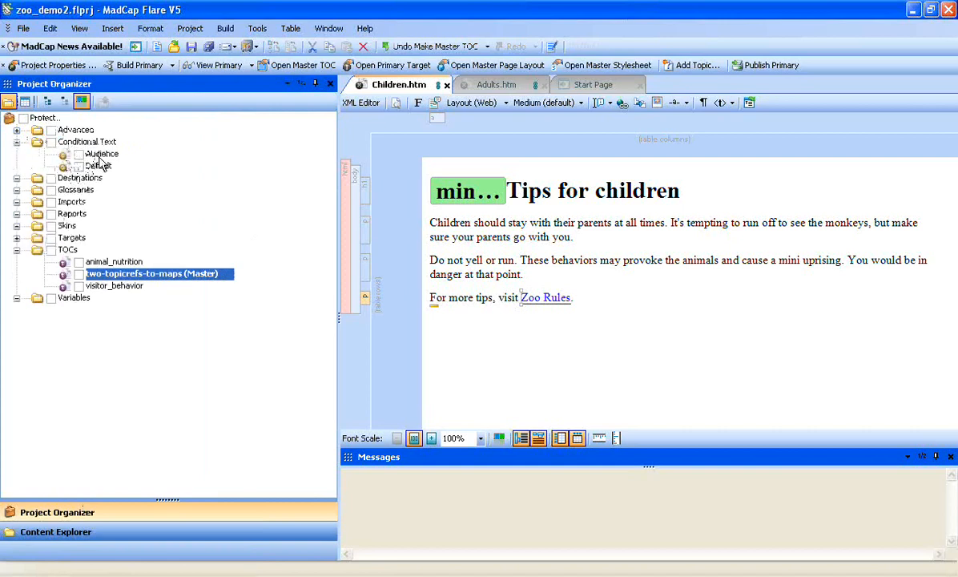
left_click(101, 155)
double_click(91, 154)
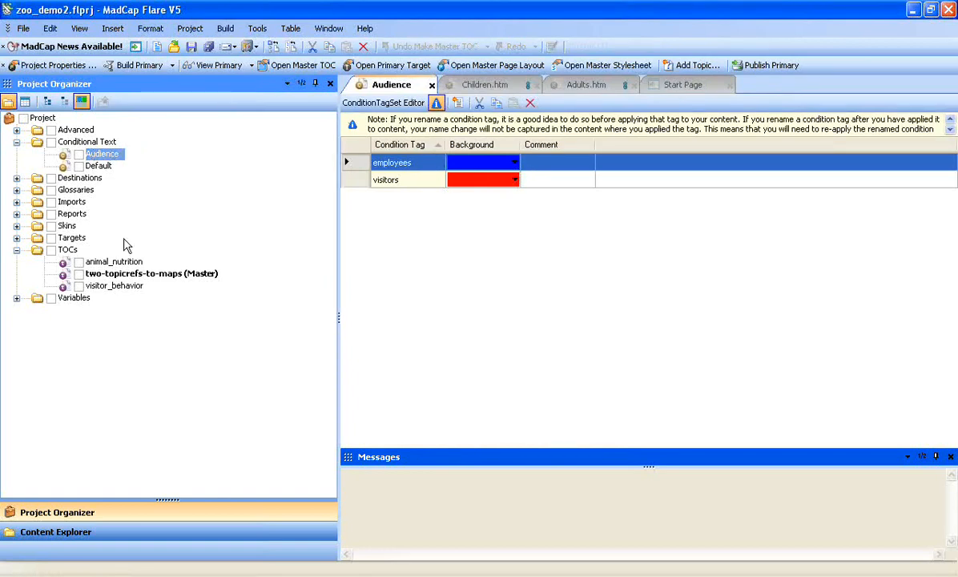
Step: Review the condition tags applied to the whole Adults.htm topic, then close them without changes
left_click(94, 532)
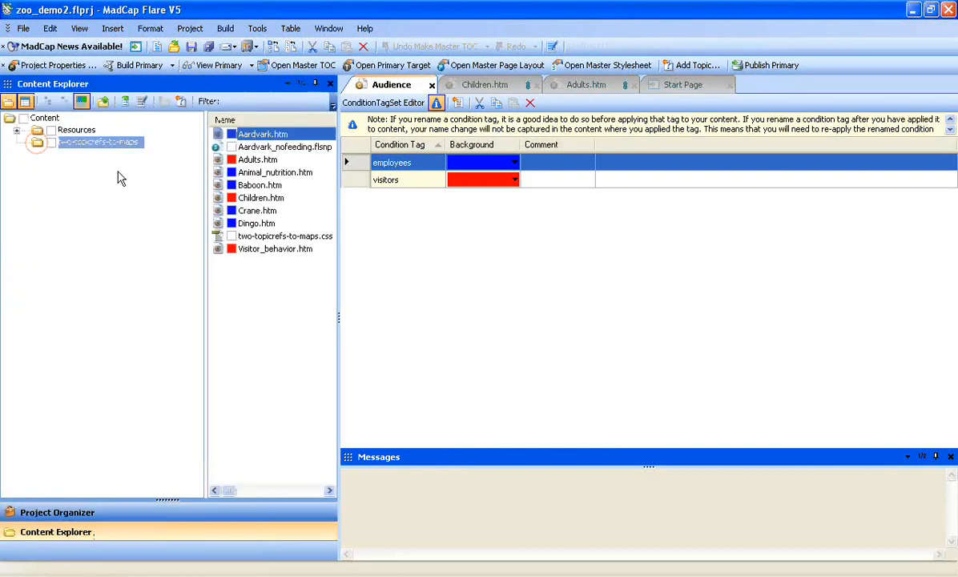
double_click(248, 160)
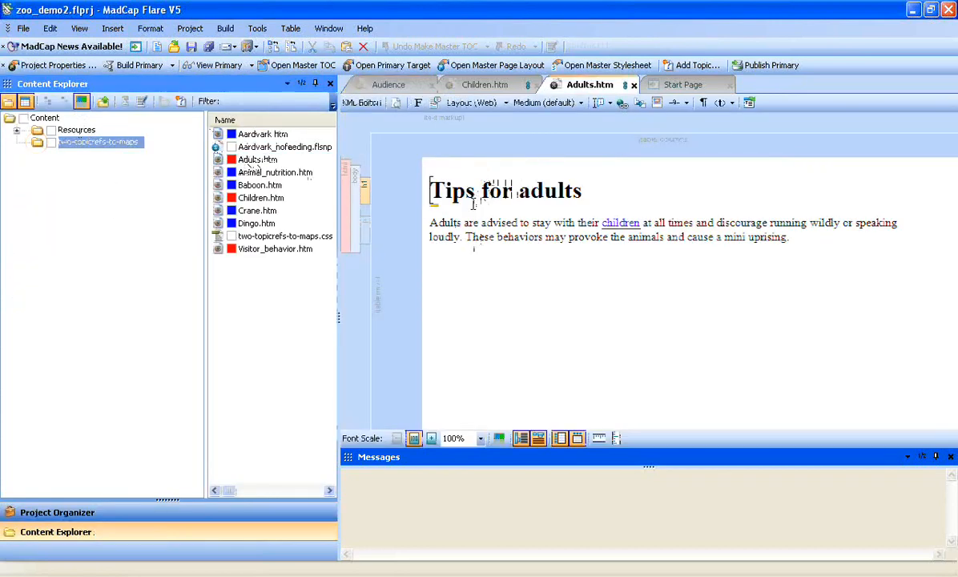
right_click(347, 205)
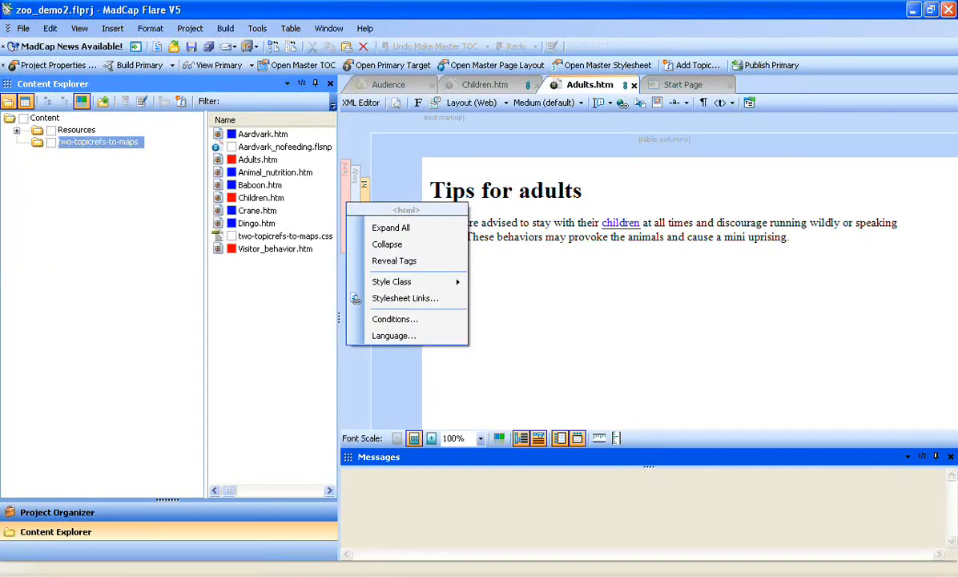
left_click(430, 325)
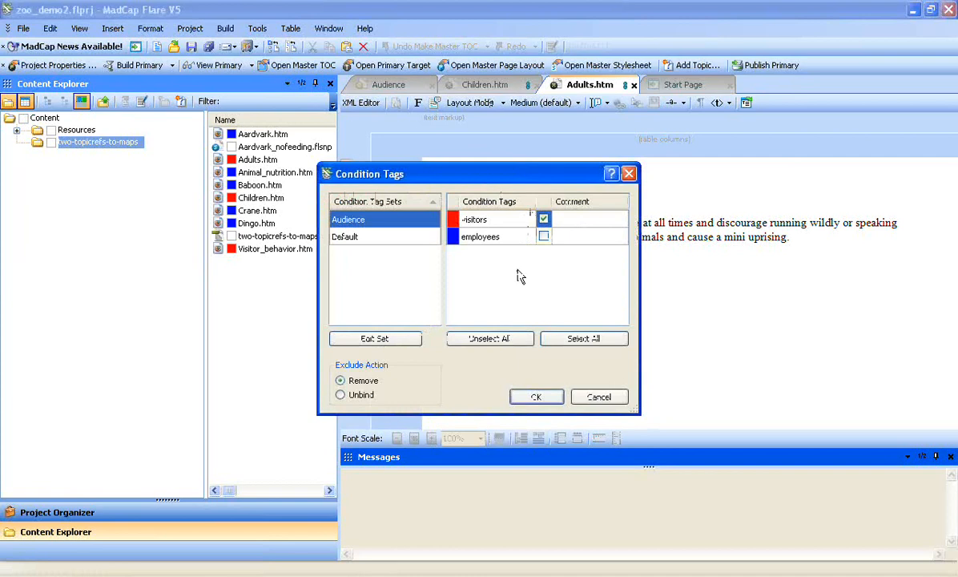
left_click(631, 172)
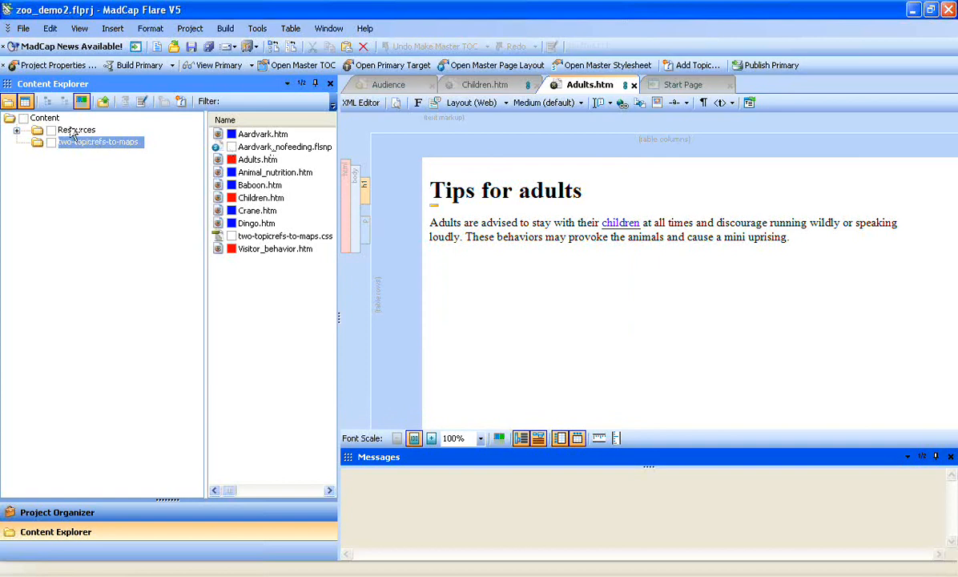
Step: Return to the project's organizational files, such as its condition tag sets, targets and TOCs
left_click(58, 511)
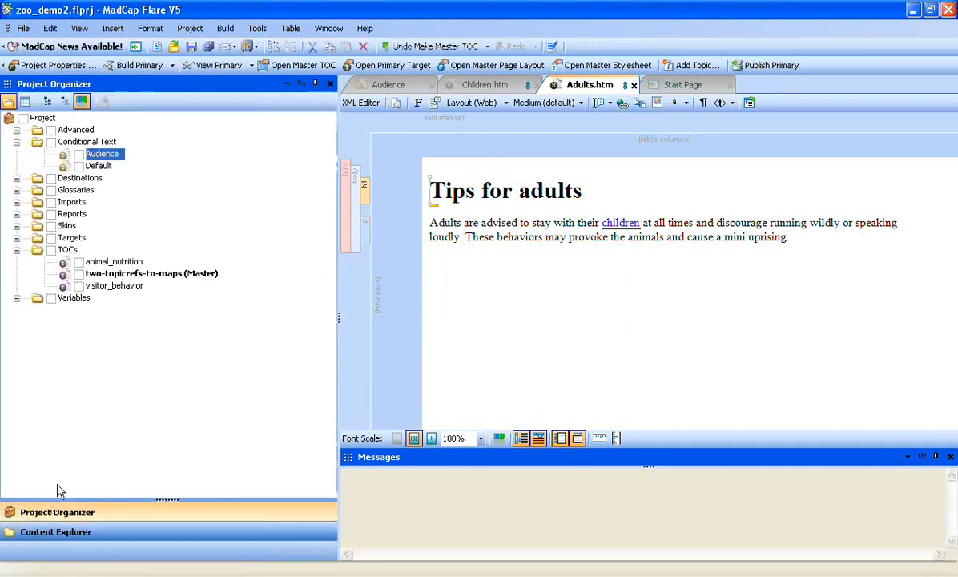